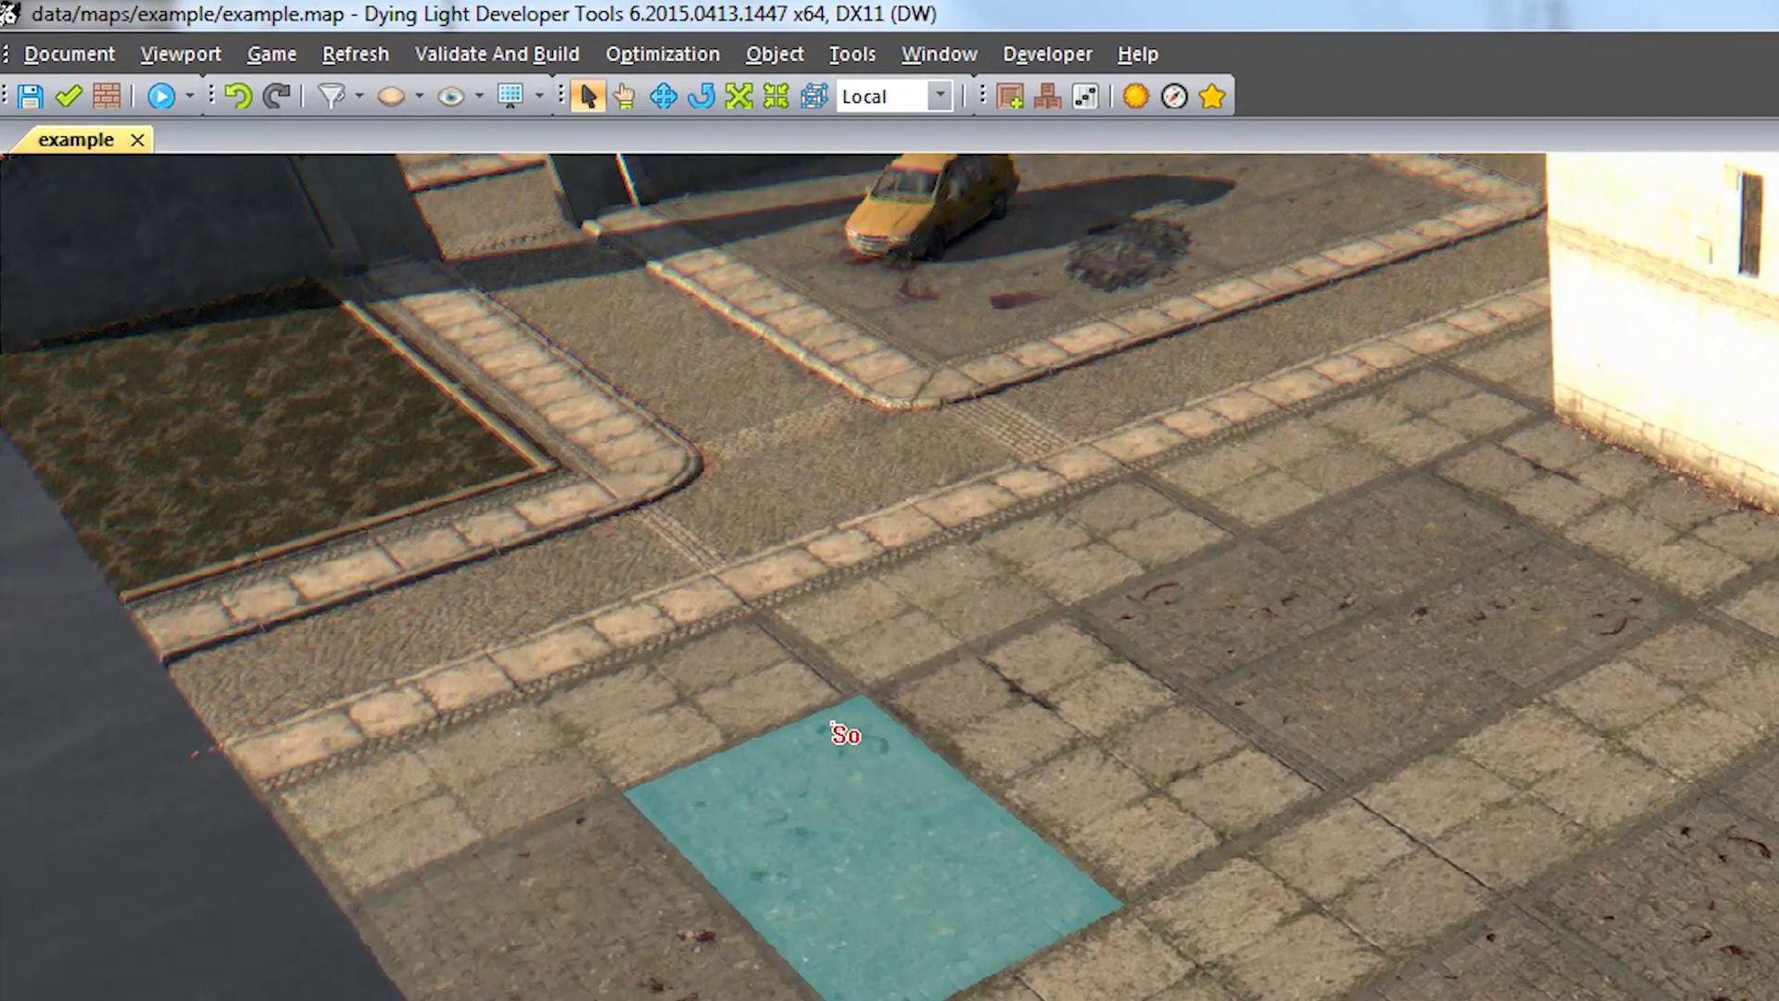
Step: Load the example map's existing navmesh from the NavMesh panel's Build section
mouse_move(845, 731)
left_mouse_down()
mouse_move(1065, 208)
mouse_move(1140, 123)
left_mouse_up()
left_click(1172, 89)
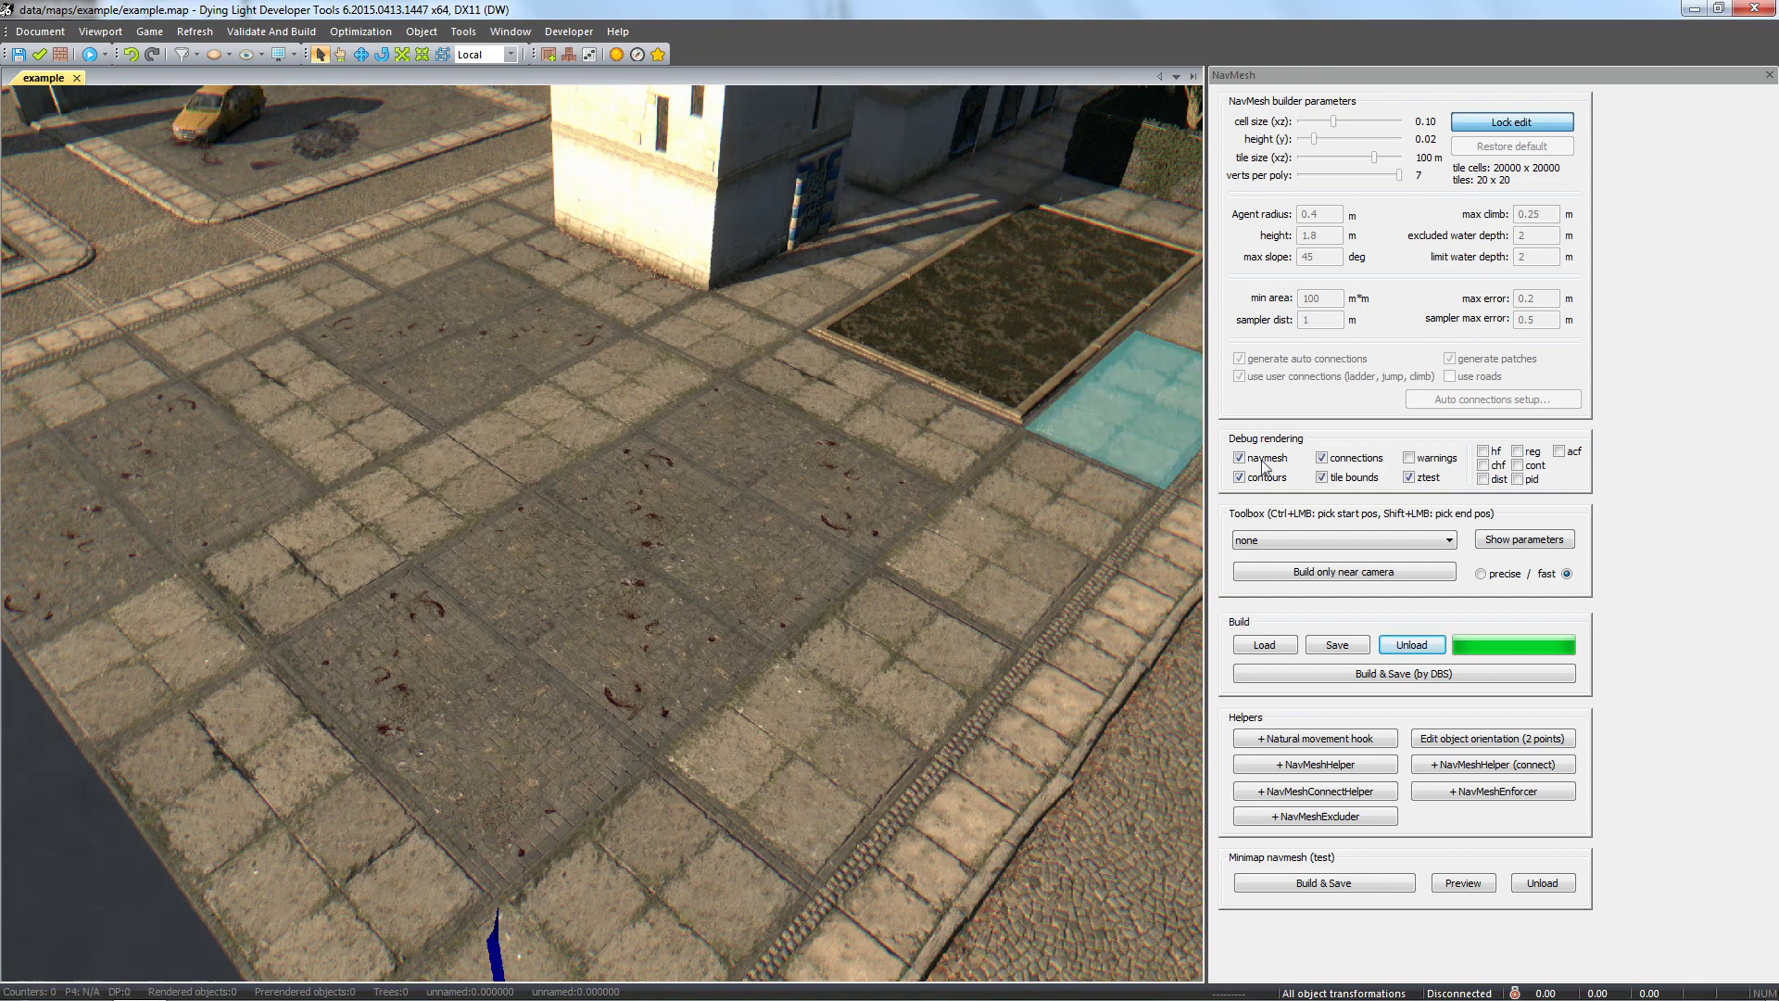
left_click(1274, 646)
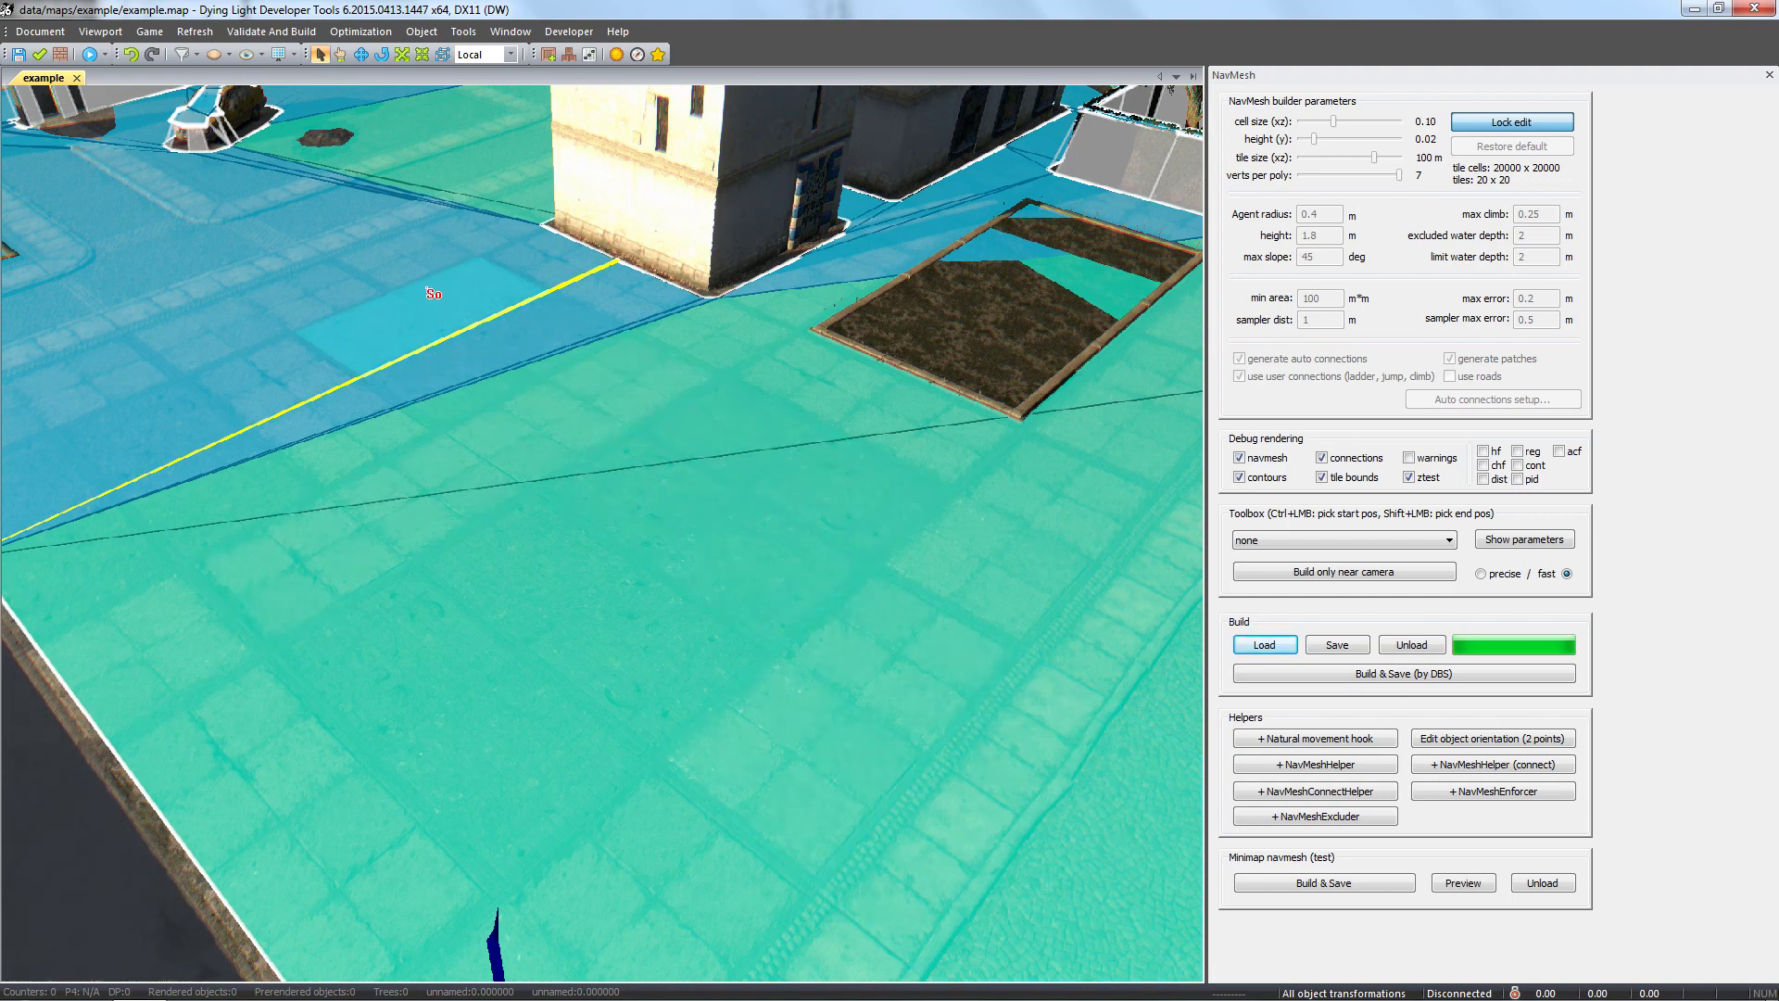
Step: Move the yellow taxi onto the open street, deselect it, and Build & Save the navmesh (by DBS)
left_click(255, 140)
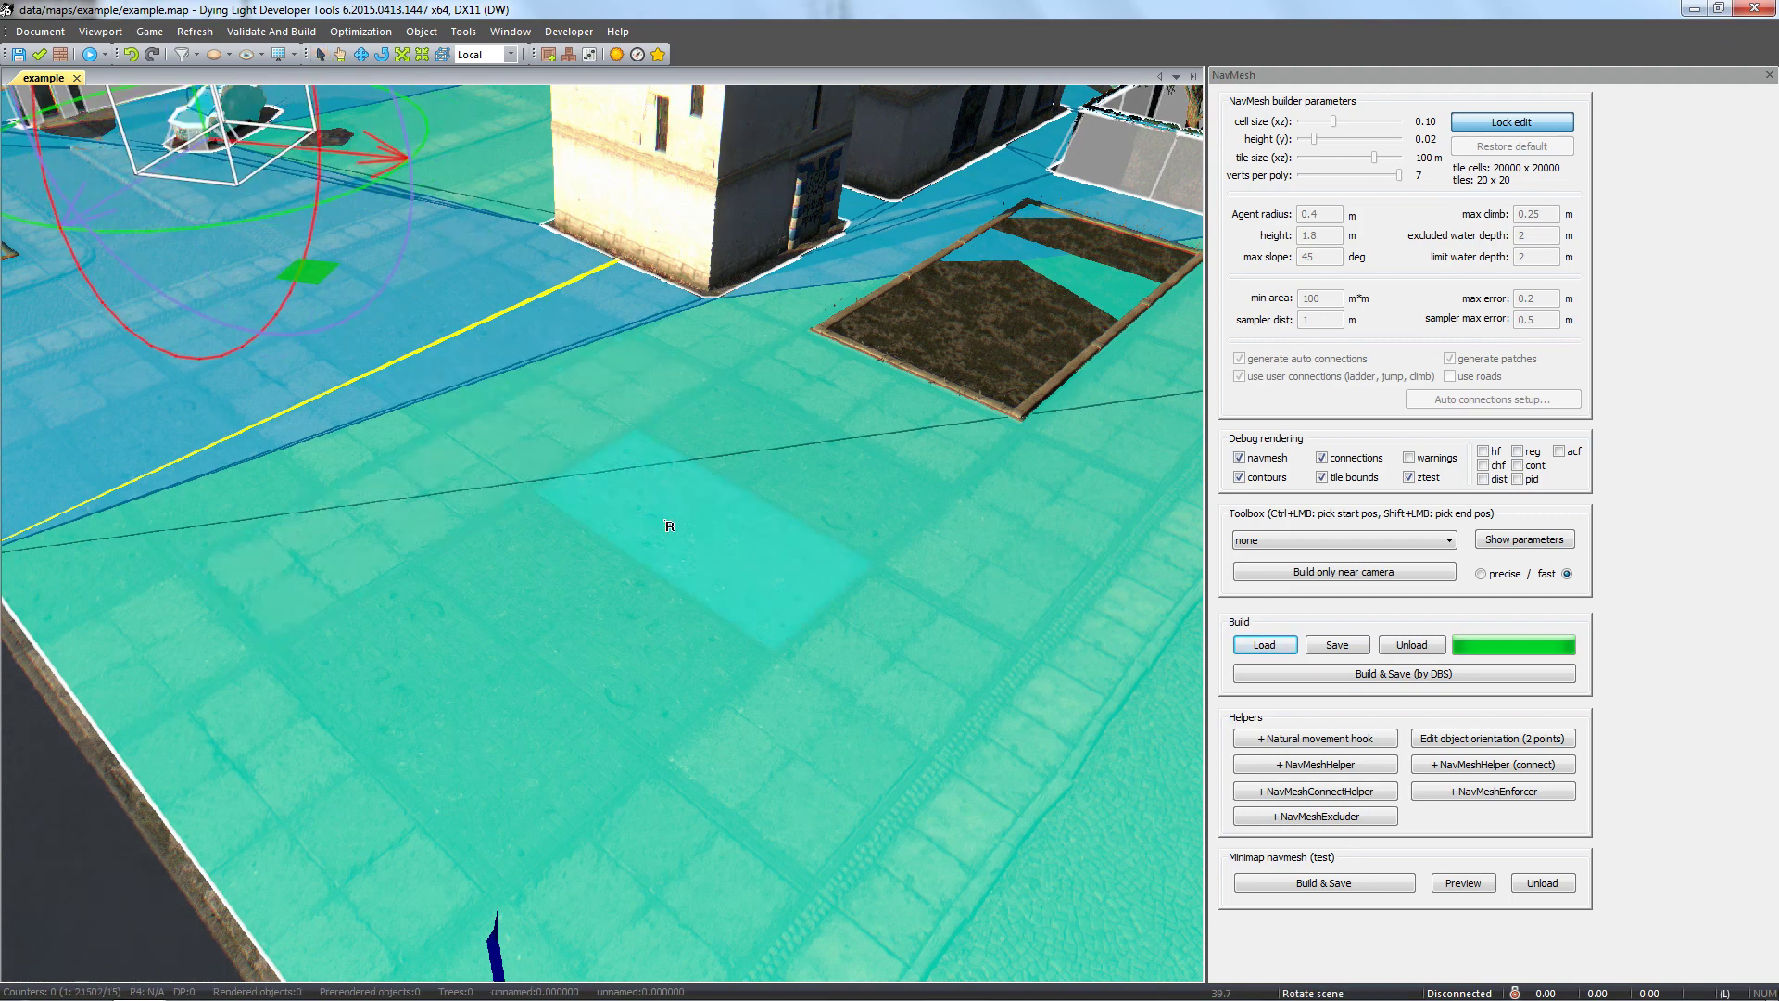
left_click(494, 387)
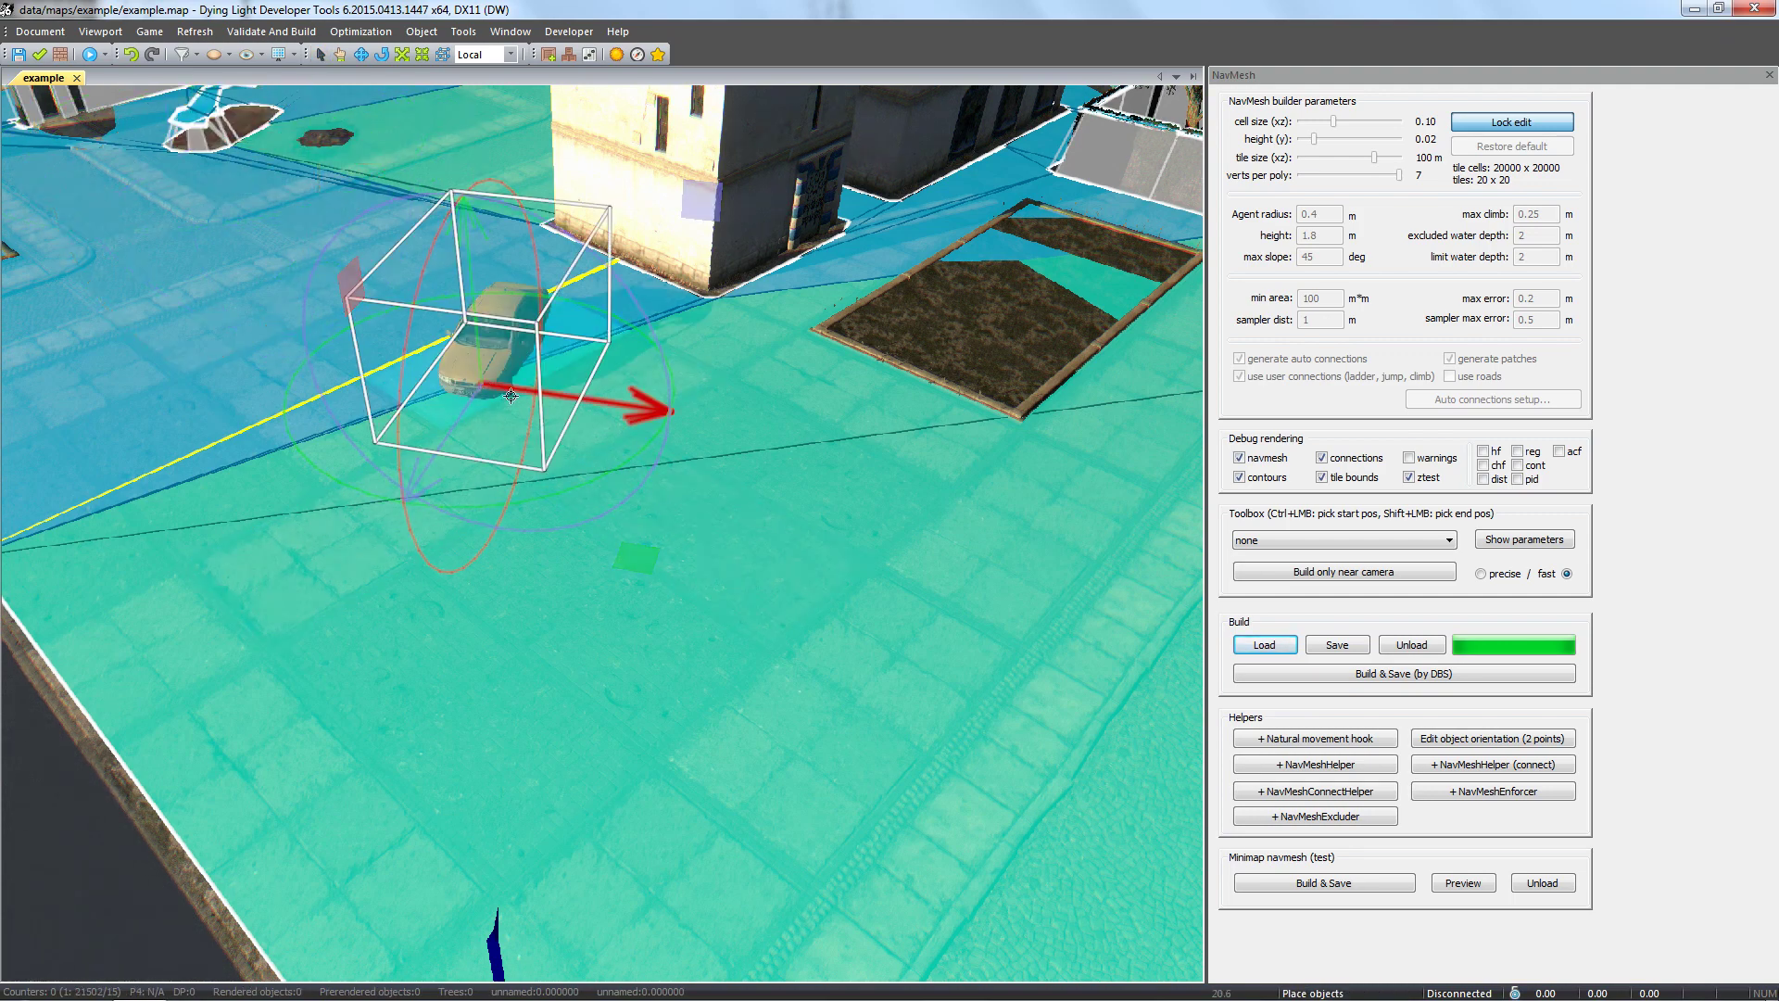
left_click(571, 435)
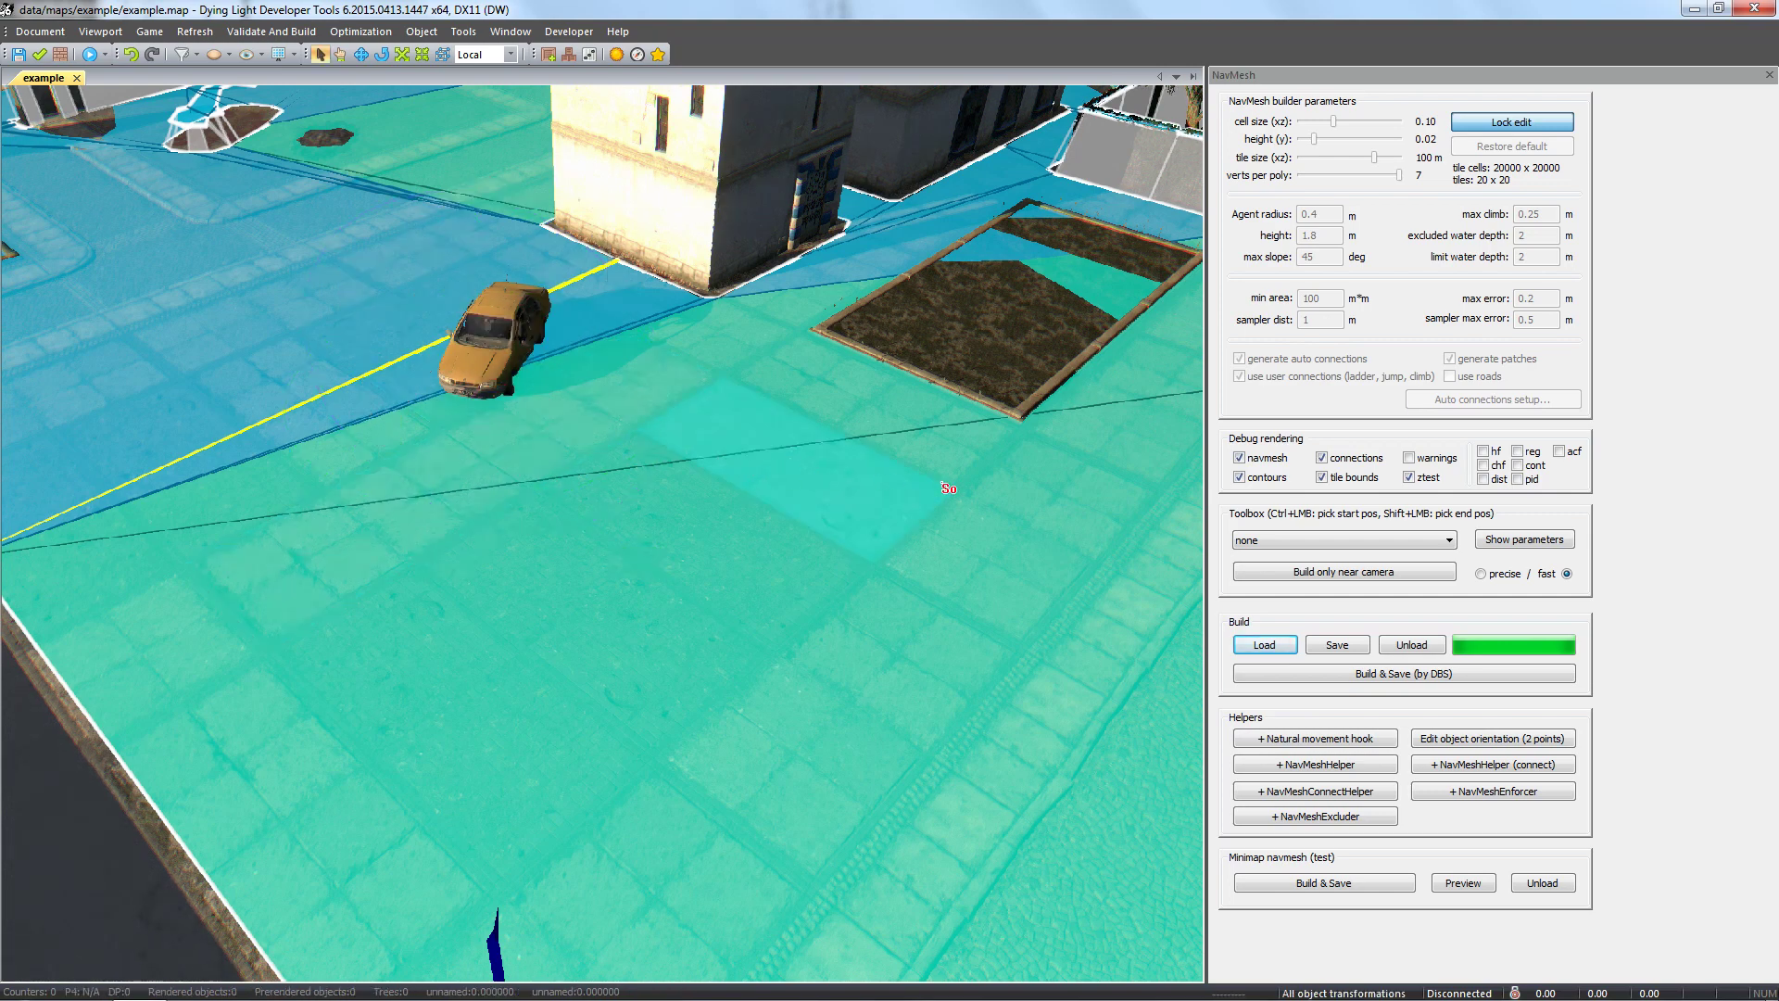
left_click(1474, 668)
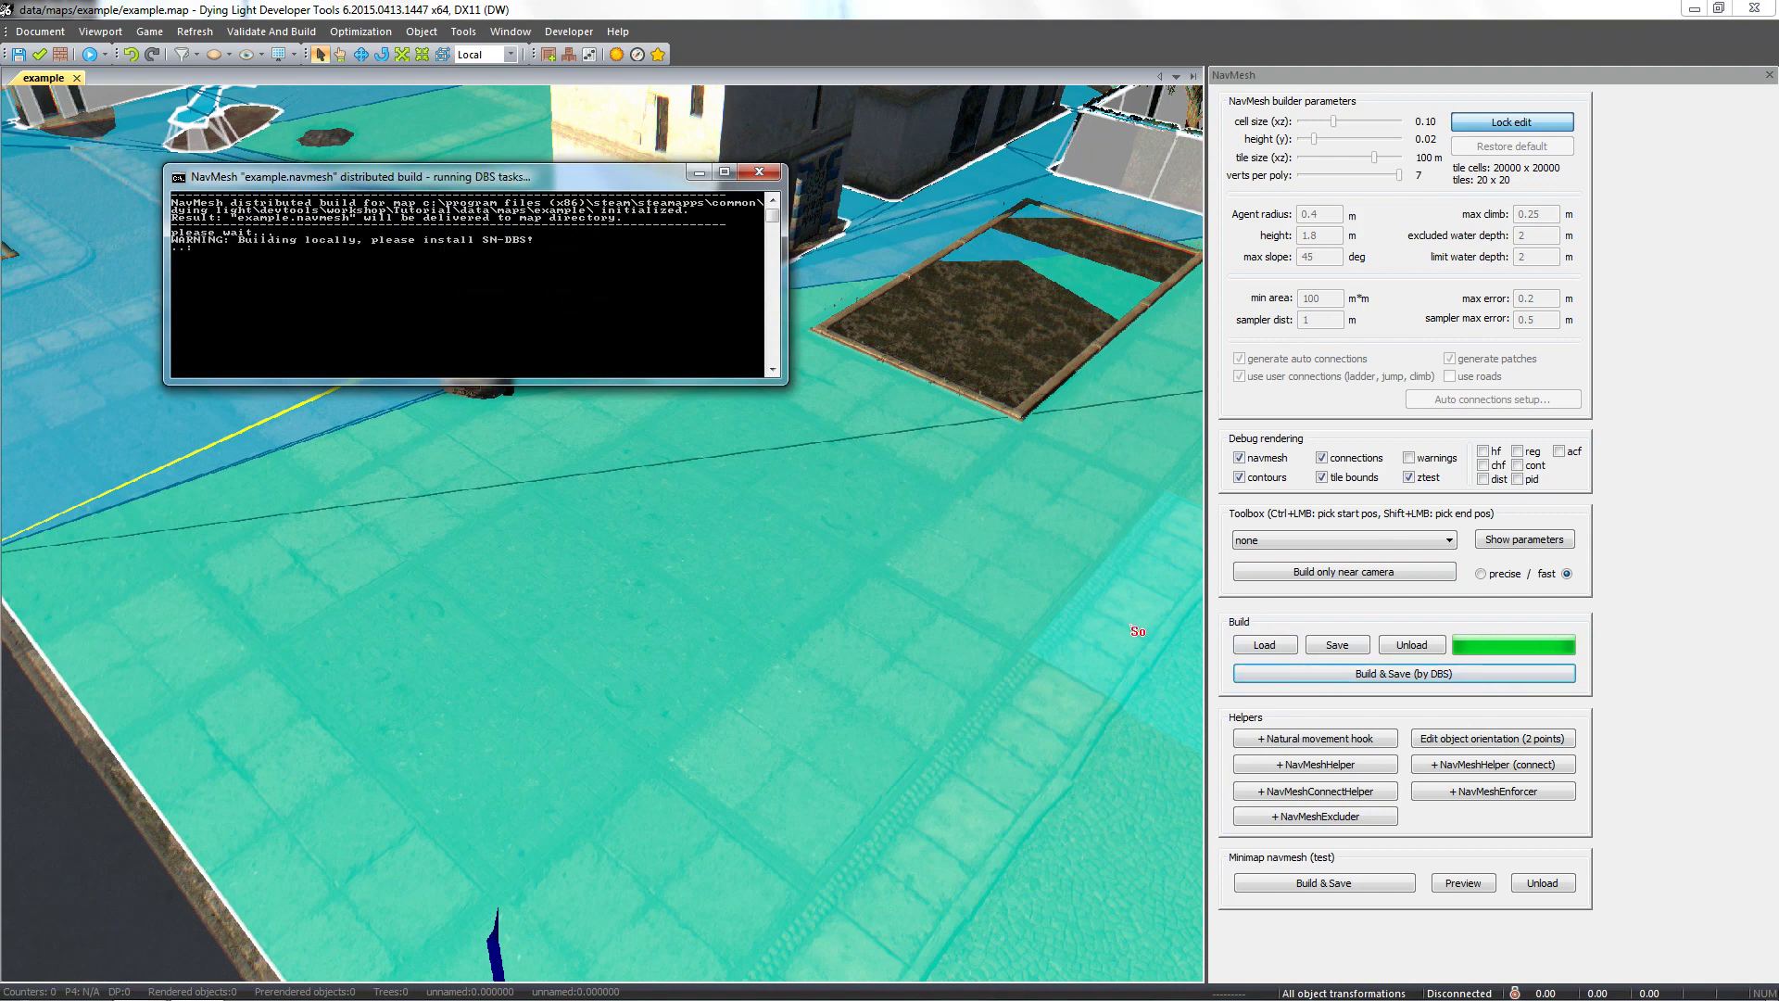
Step: Reload the navmesh with the car carved out and open the Compile Map dialog
left_click(1273, 647)
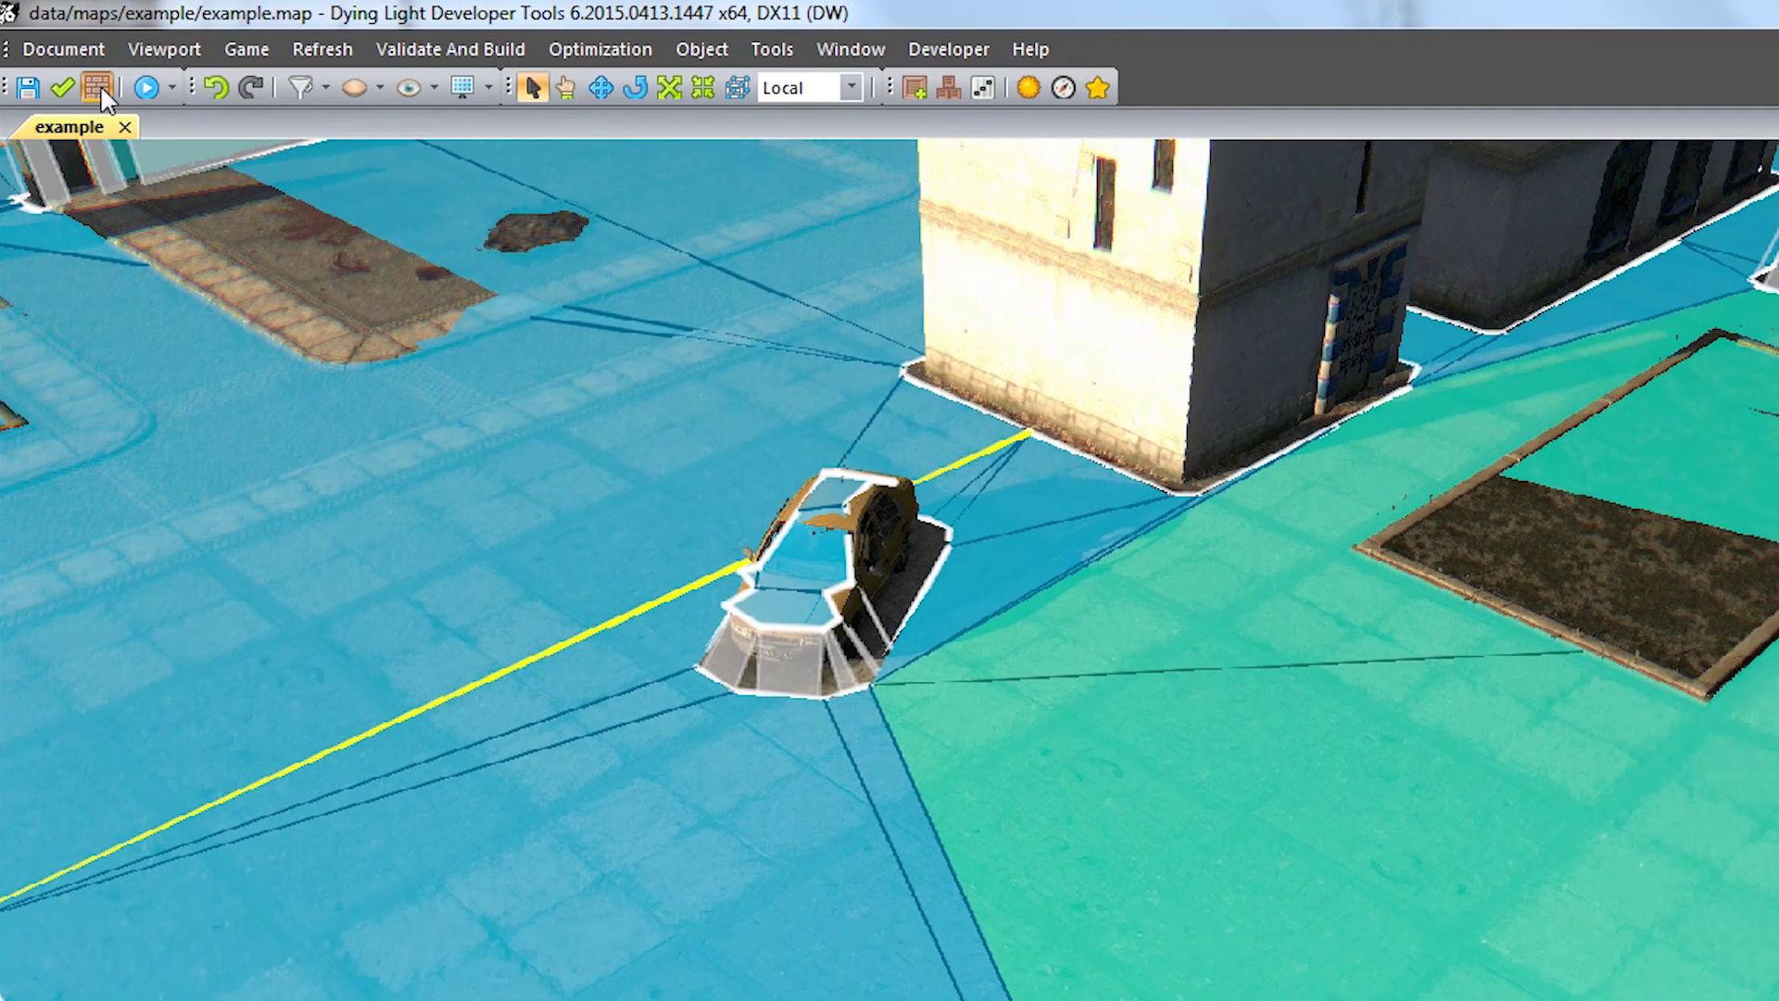
left_click(63, 54)
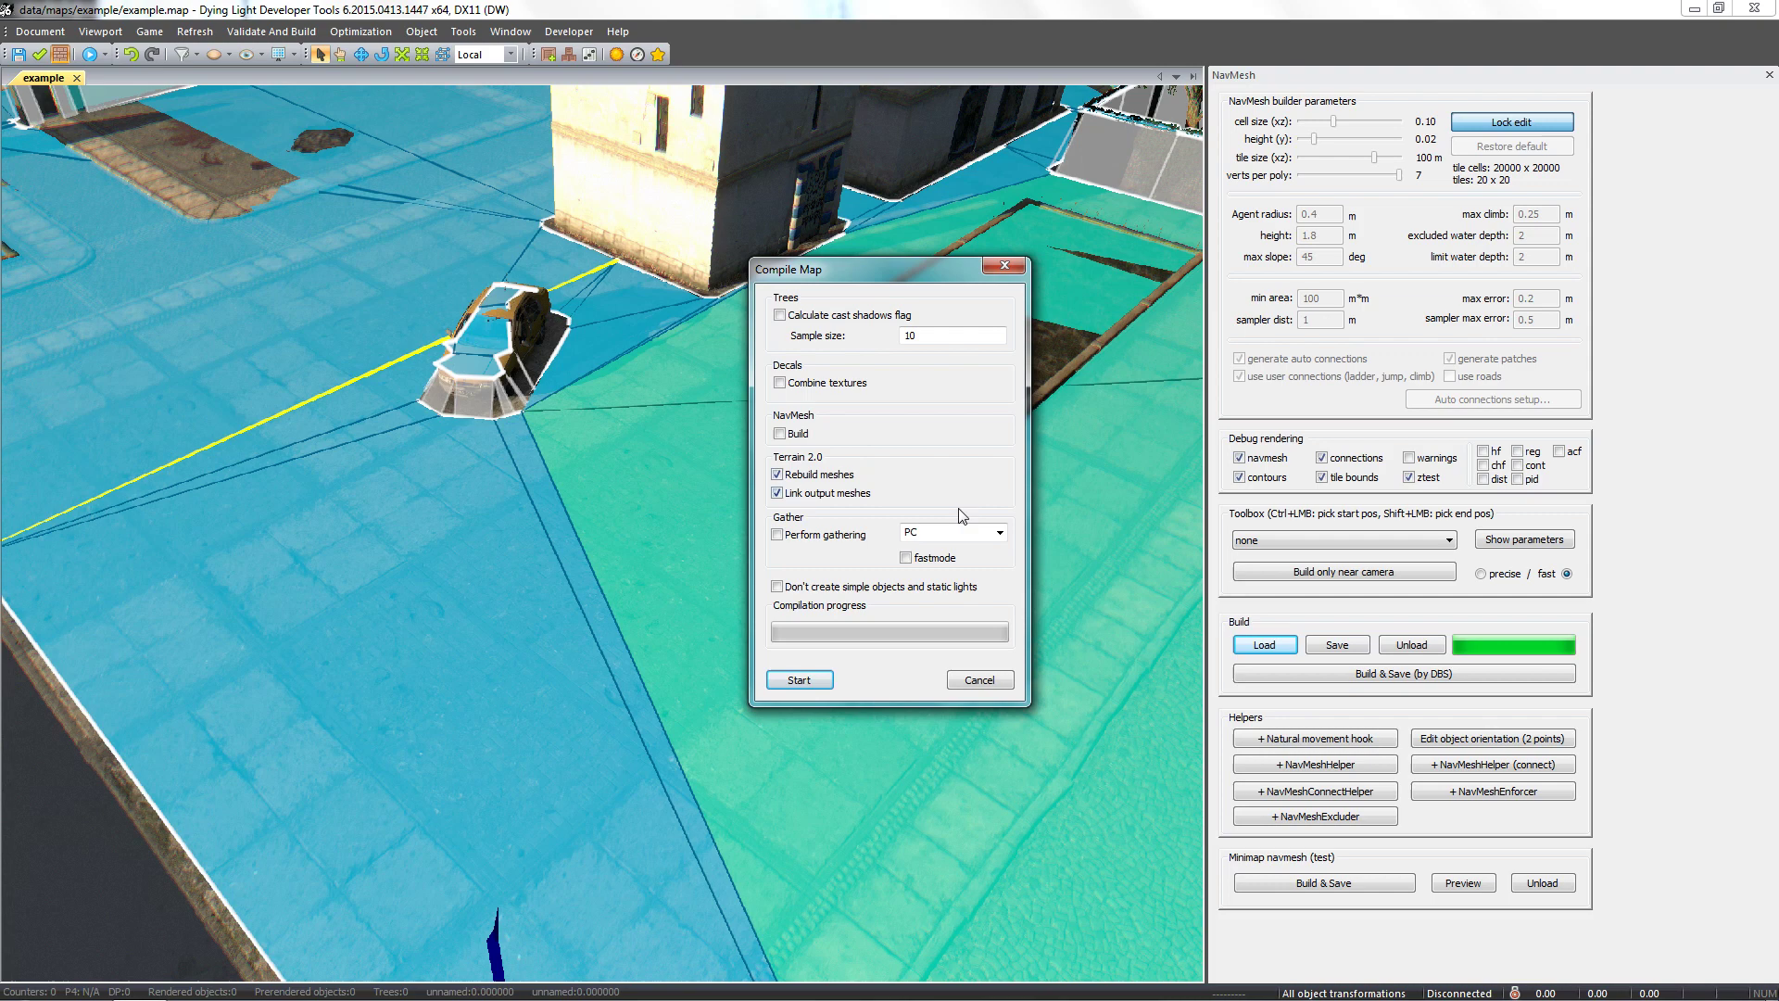
Step: Start the map compile including the navmesh and close the Validator report
left_click(799, 680)
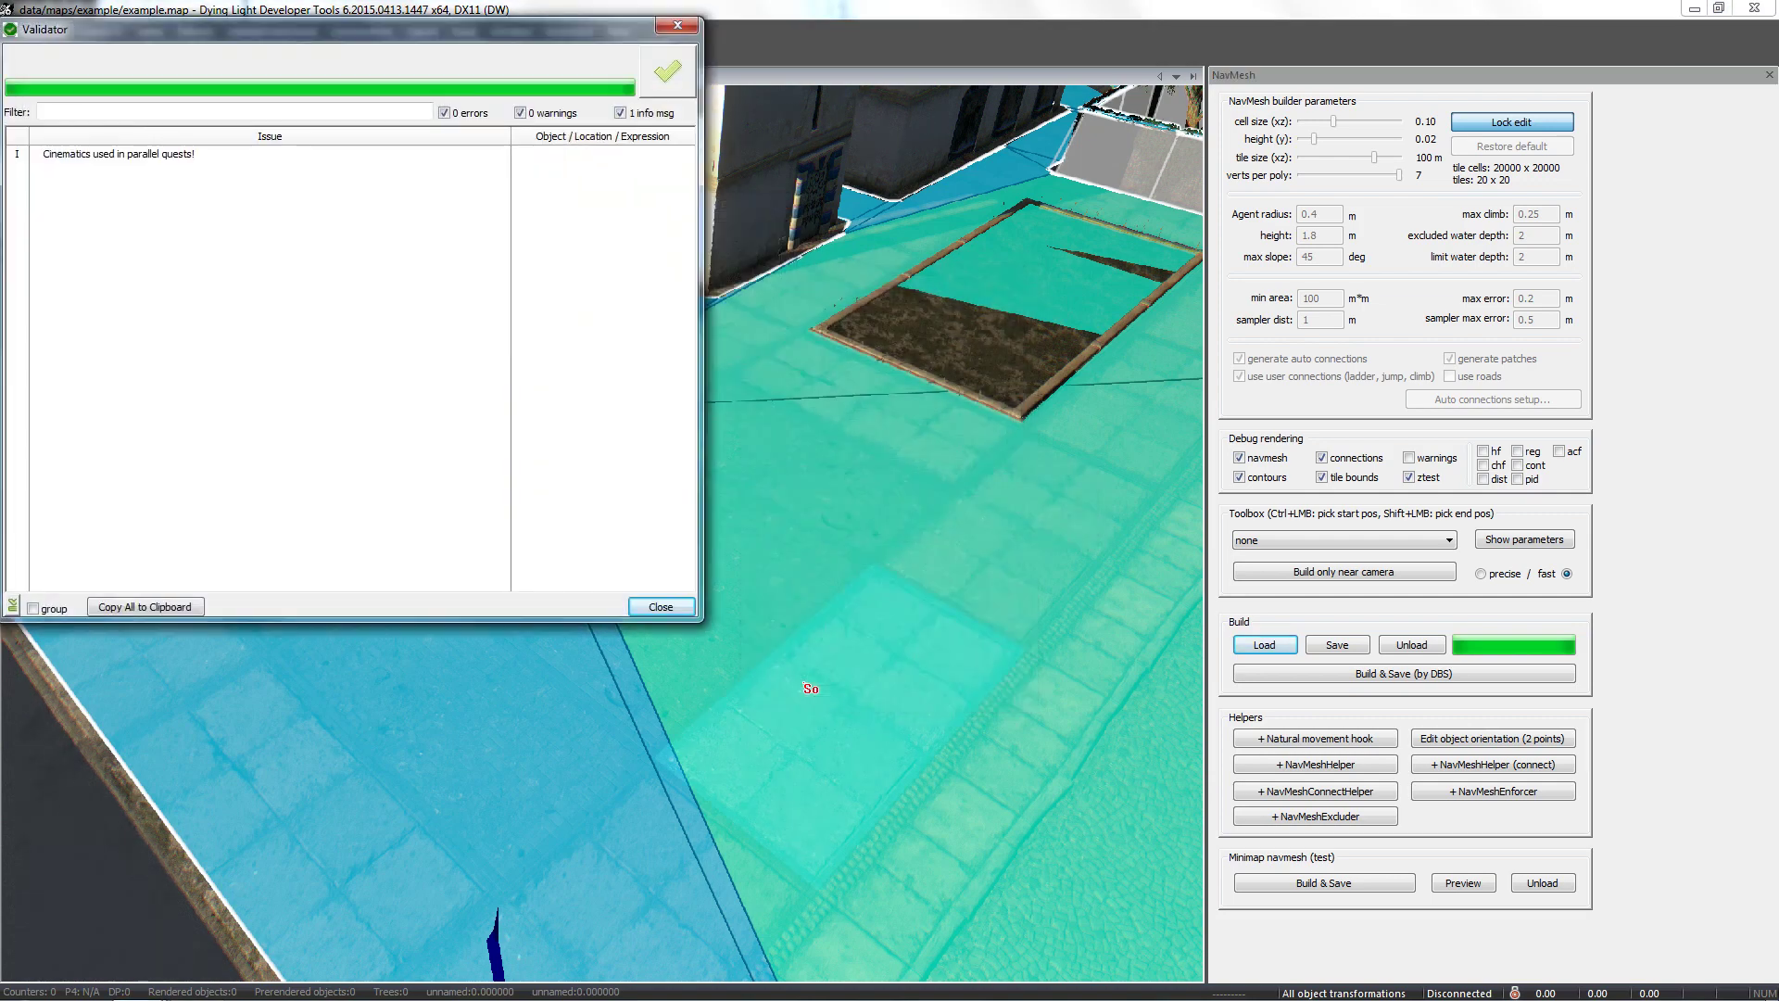
left_click(663, 607)
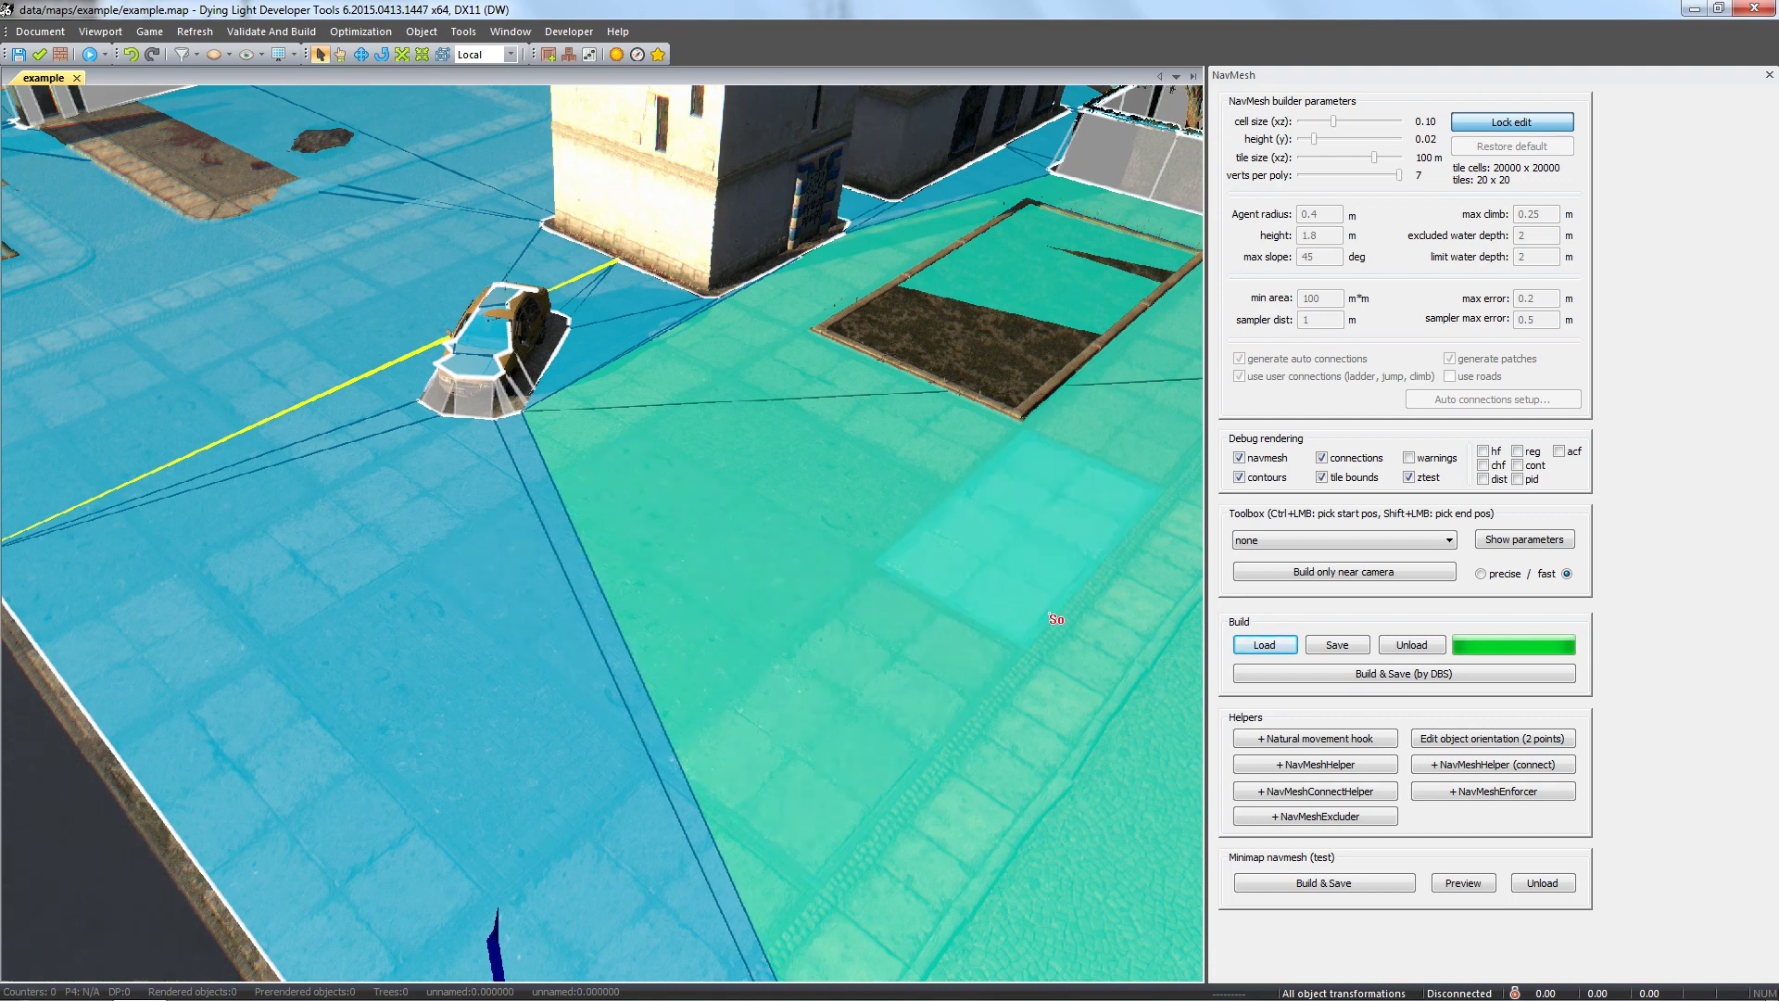
Step: Unload the navmesh overlay from the NavMesh panel's Build section
left_click(1414, 647)
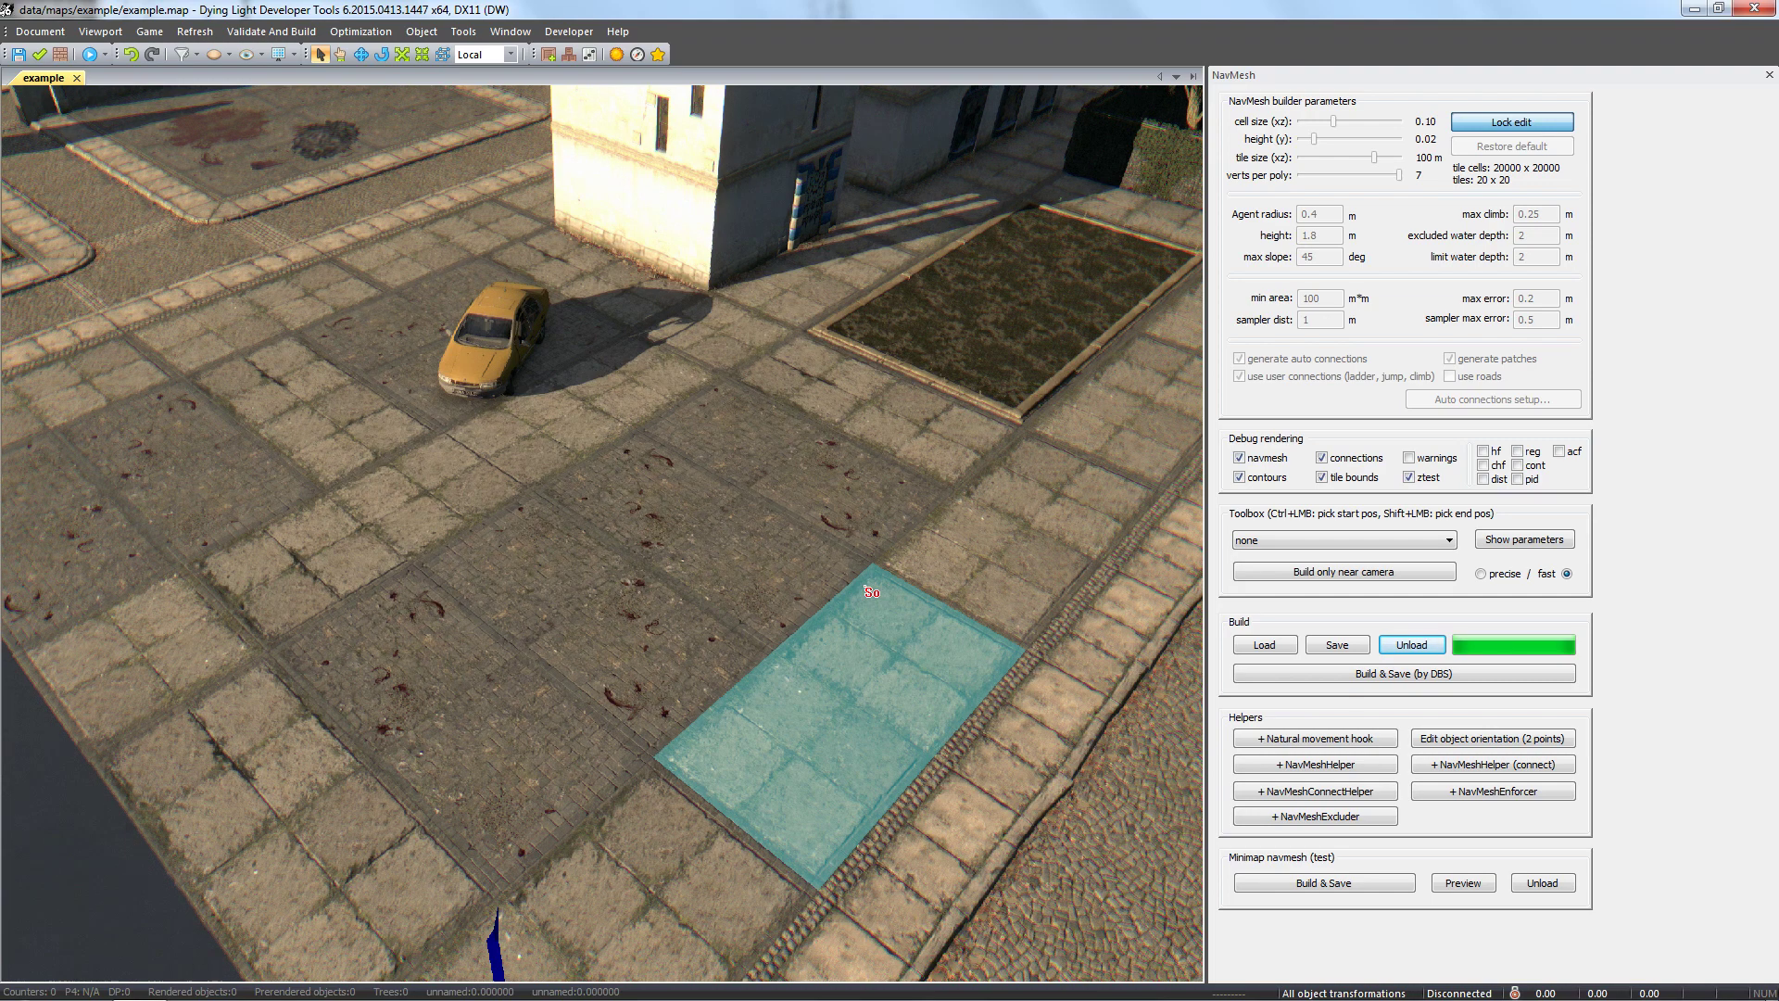
Step: Place an AI Spawner from the asset object types onto the taxi roof and select it
left_click(548, 55)
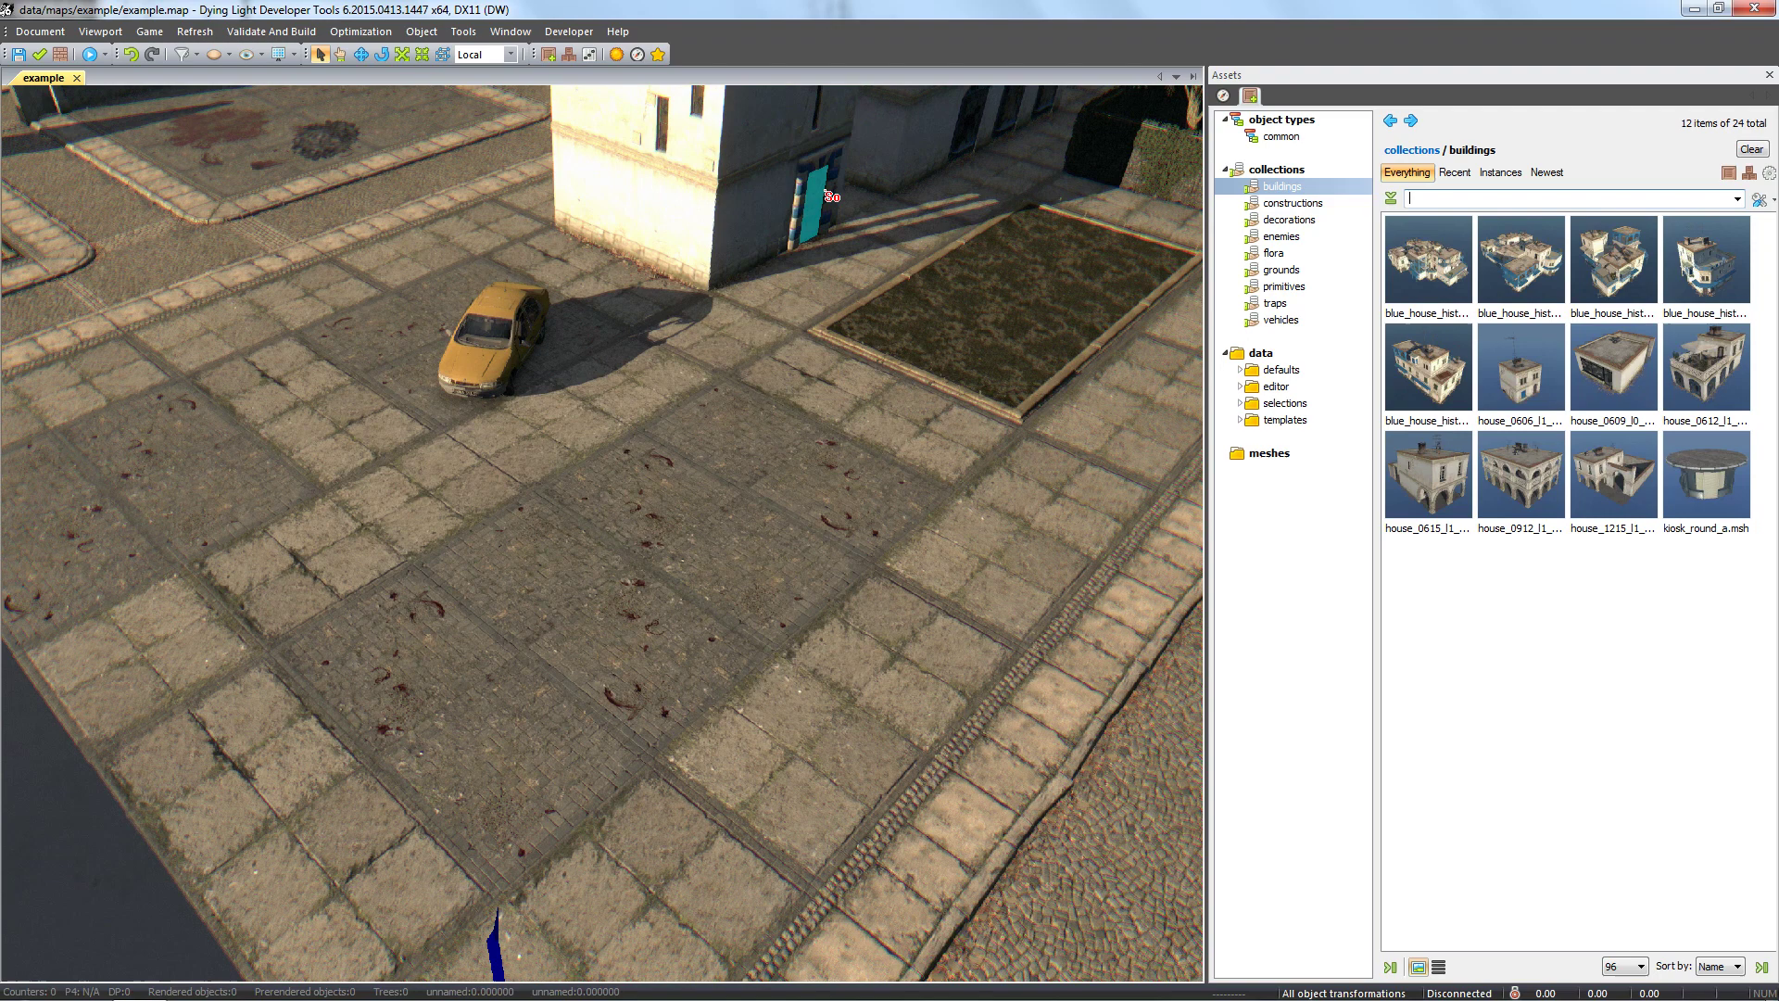
left_click(1273, 122)
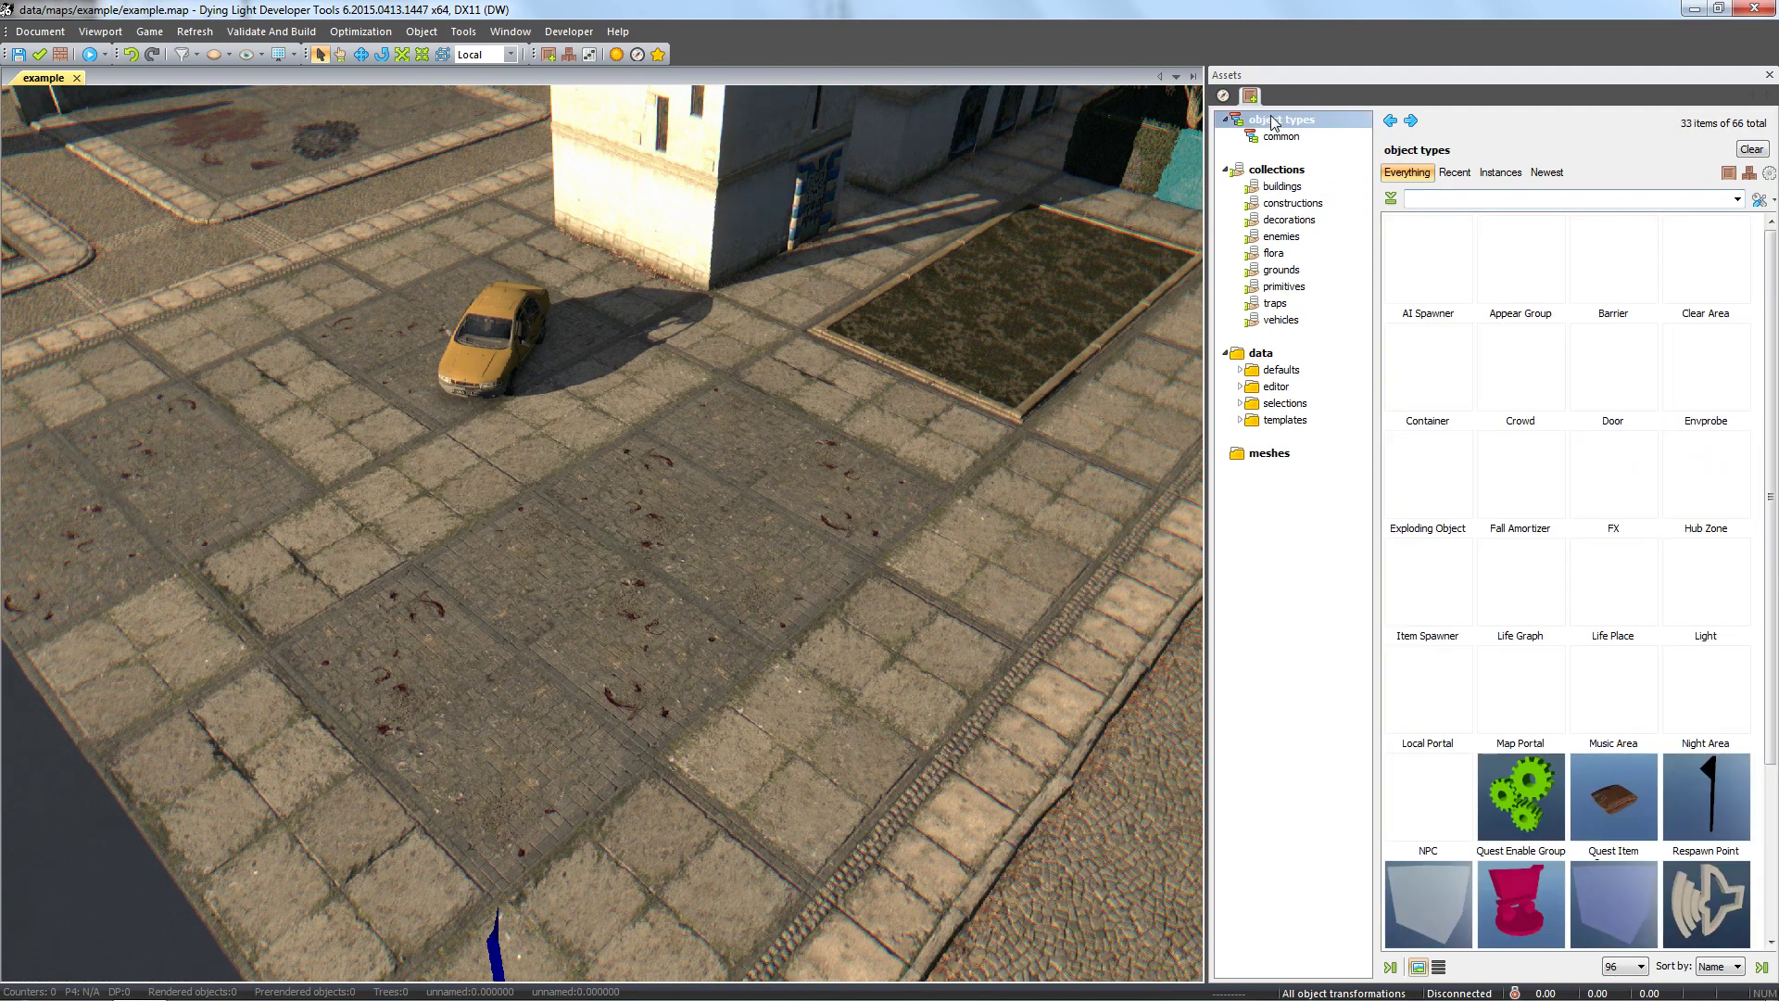
left_click(1410, 273)
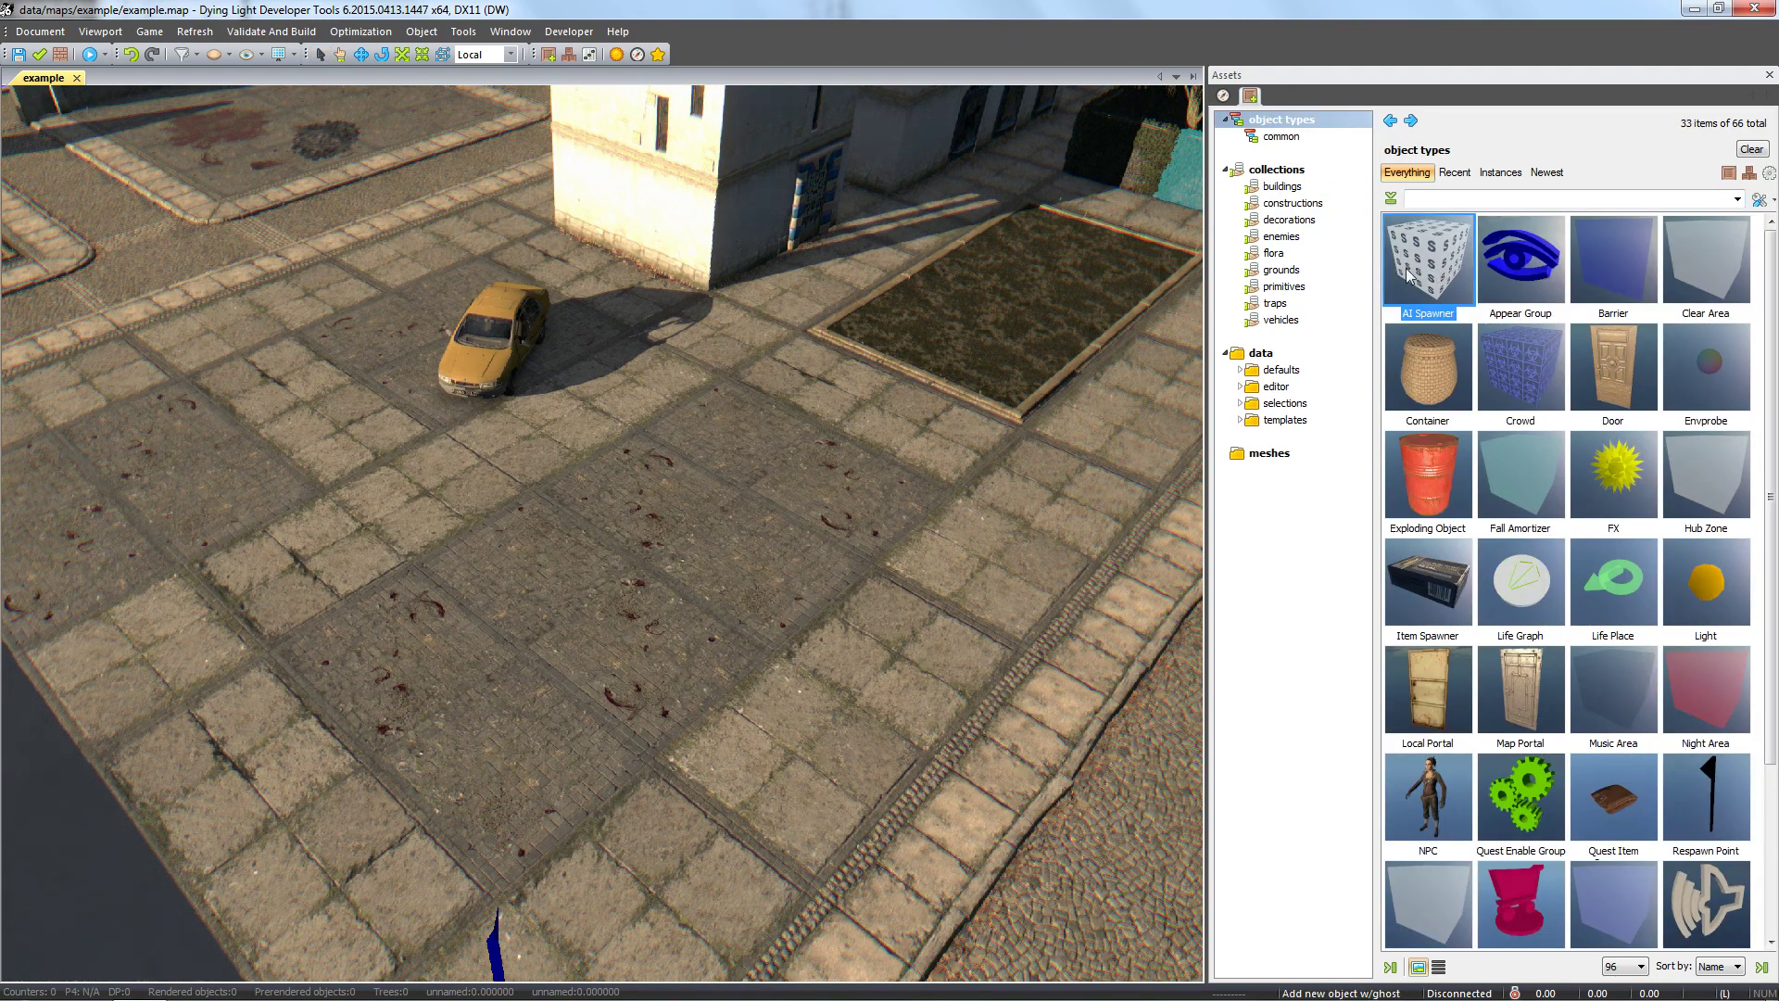
mouse_move(625, 320)
right_mouse_down()
mouse_move(648, 393)
mouse_move(612, 542)
right_mouse_up()
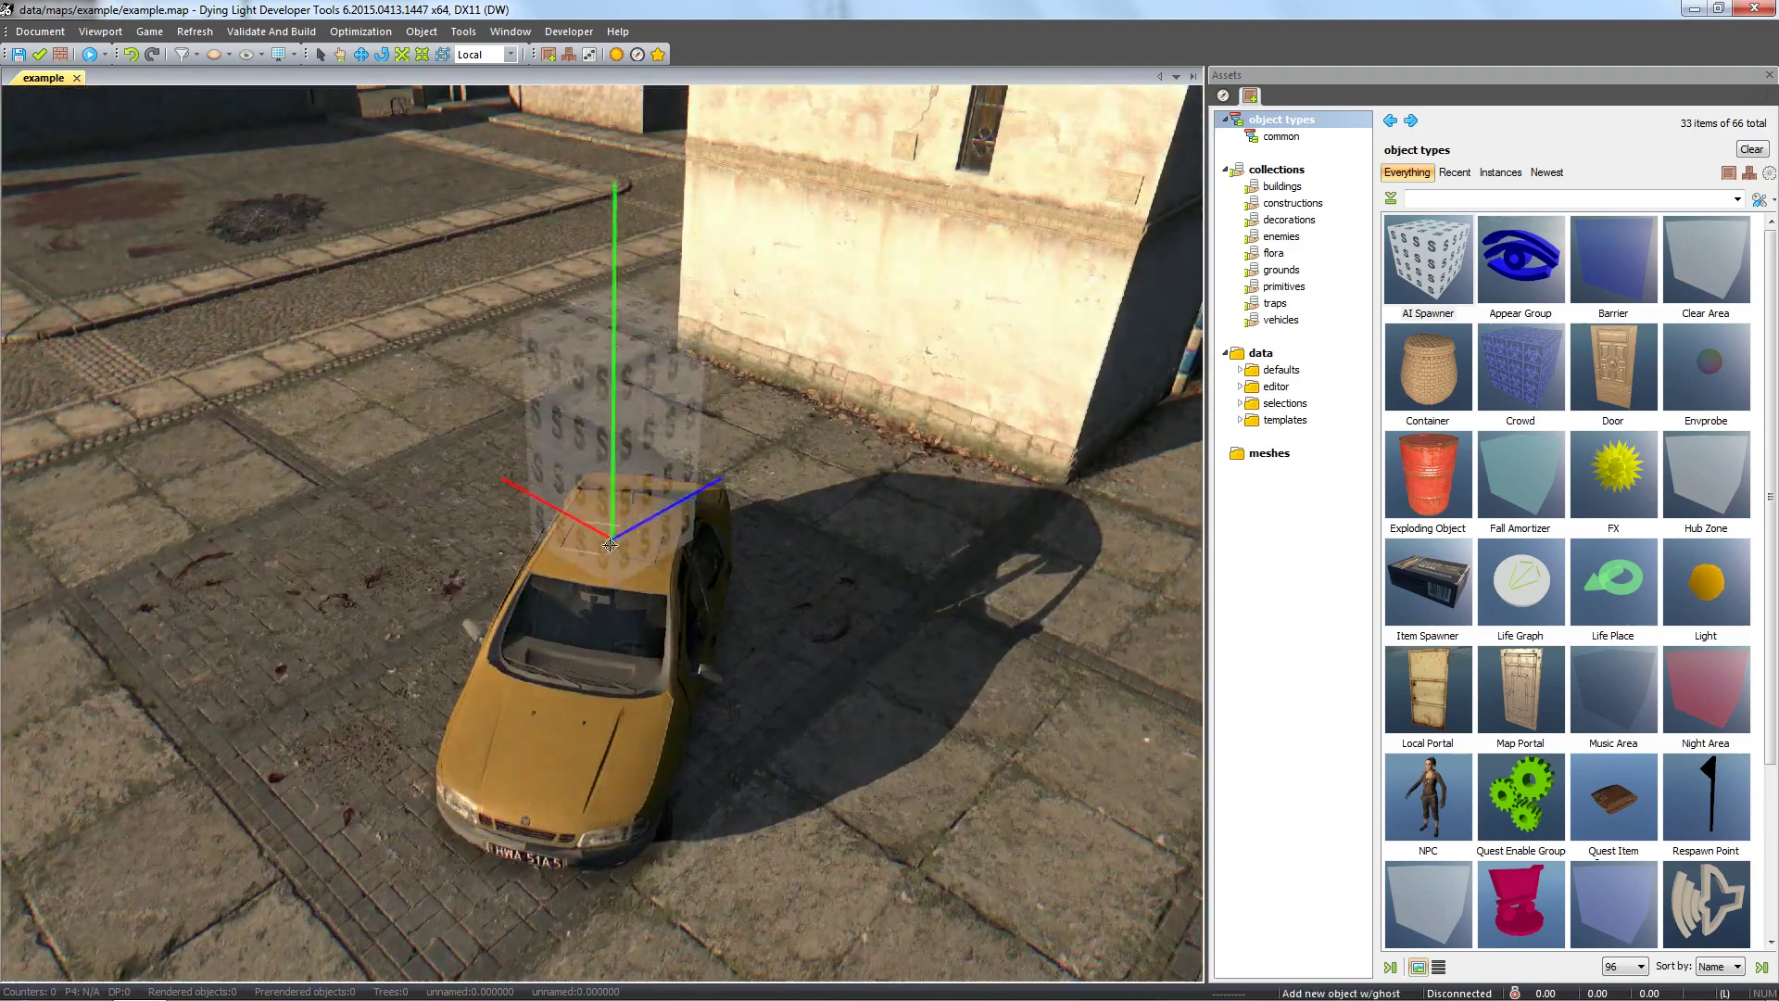
left_click(612, 543)
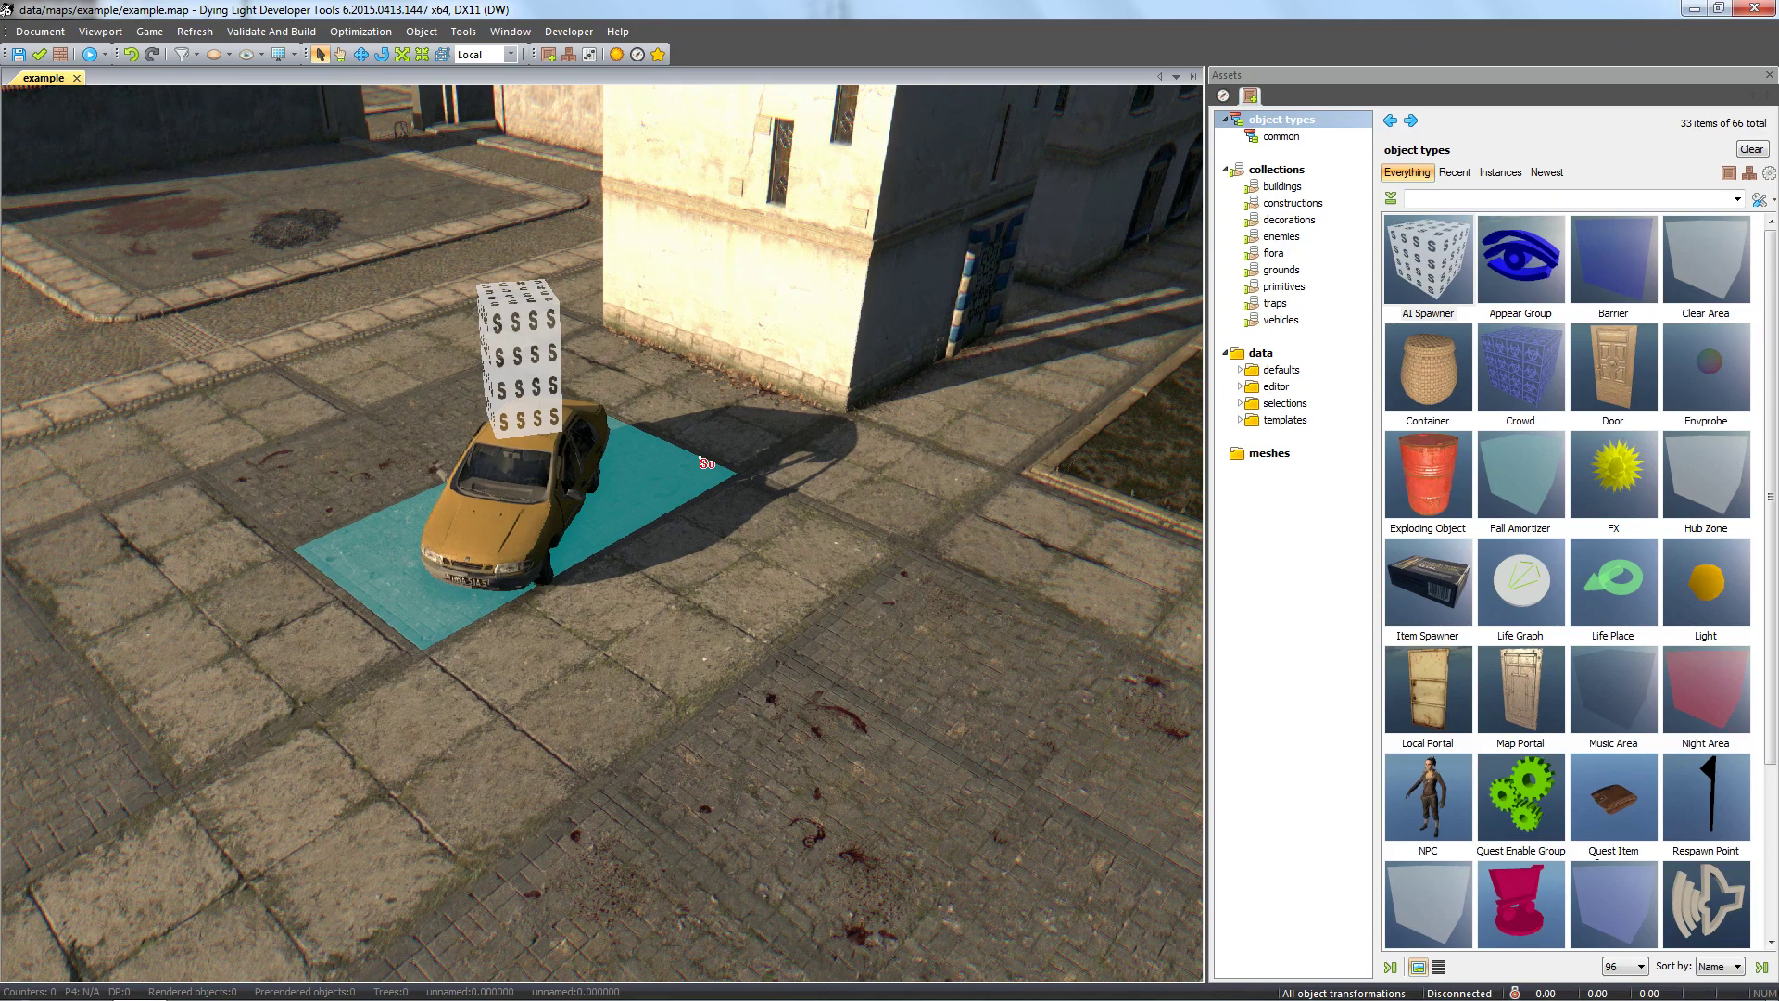
right_click_drag(707, 464, 997, 690)
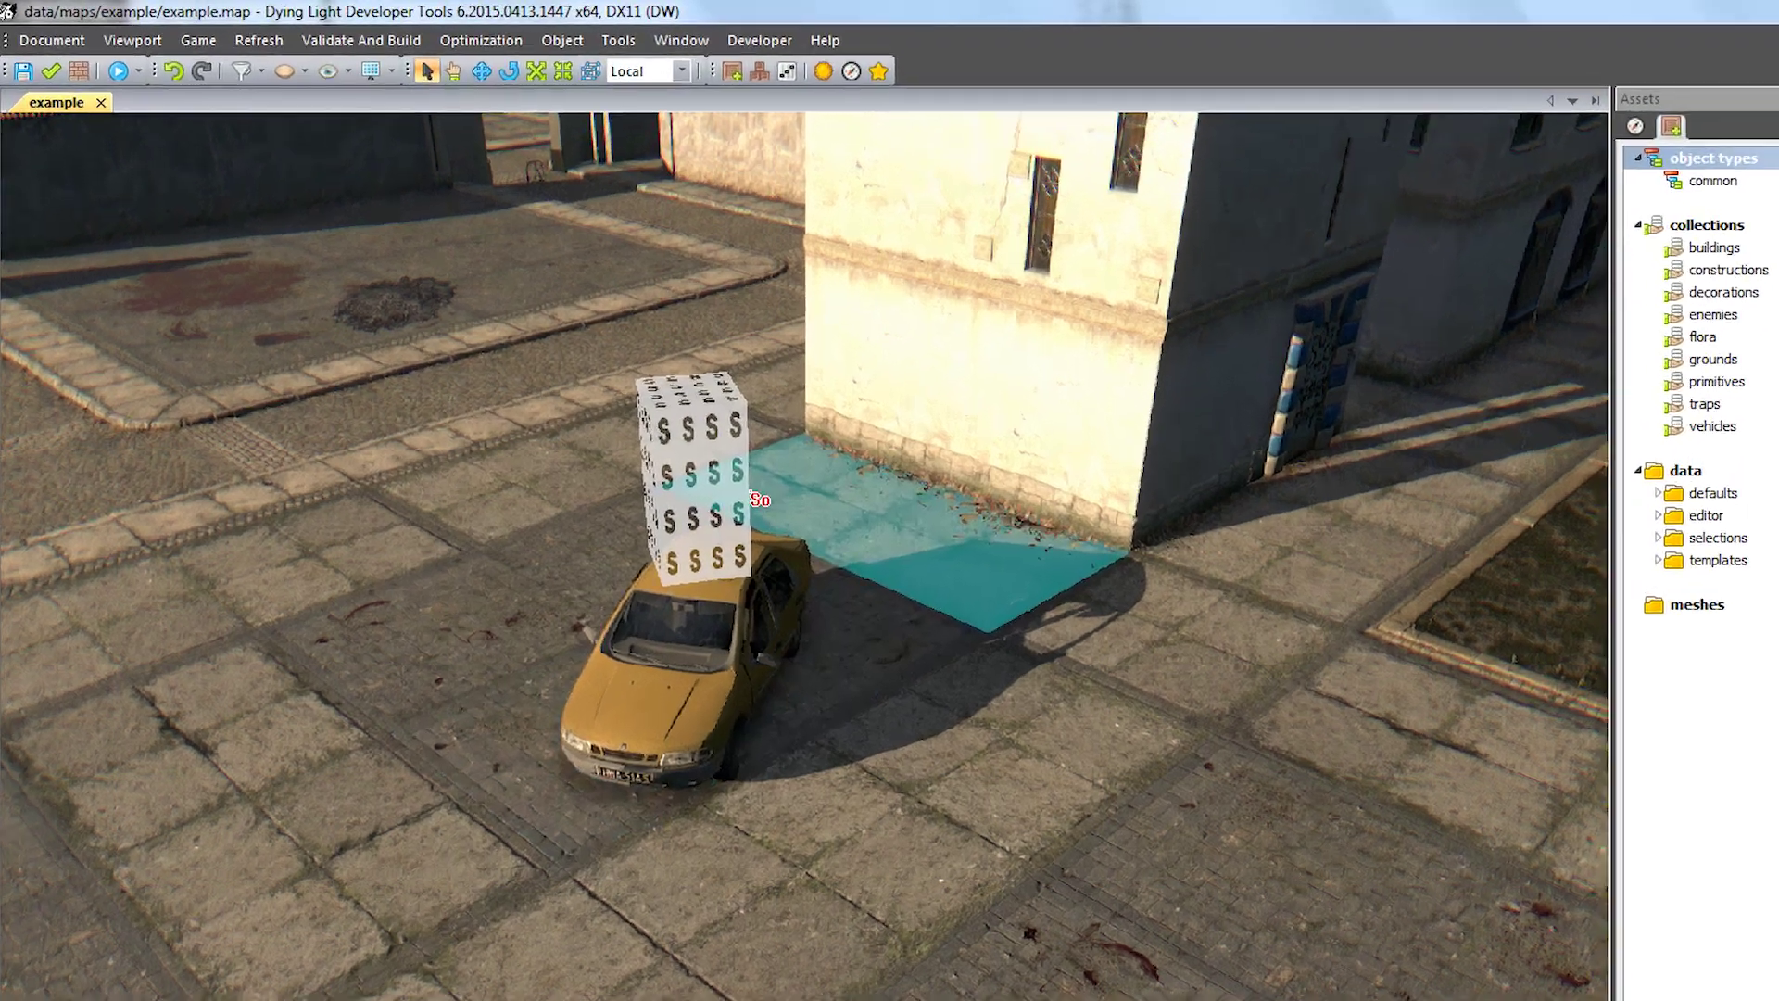
left_click(998, 691)
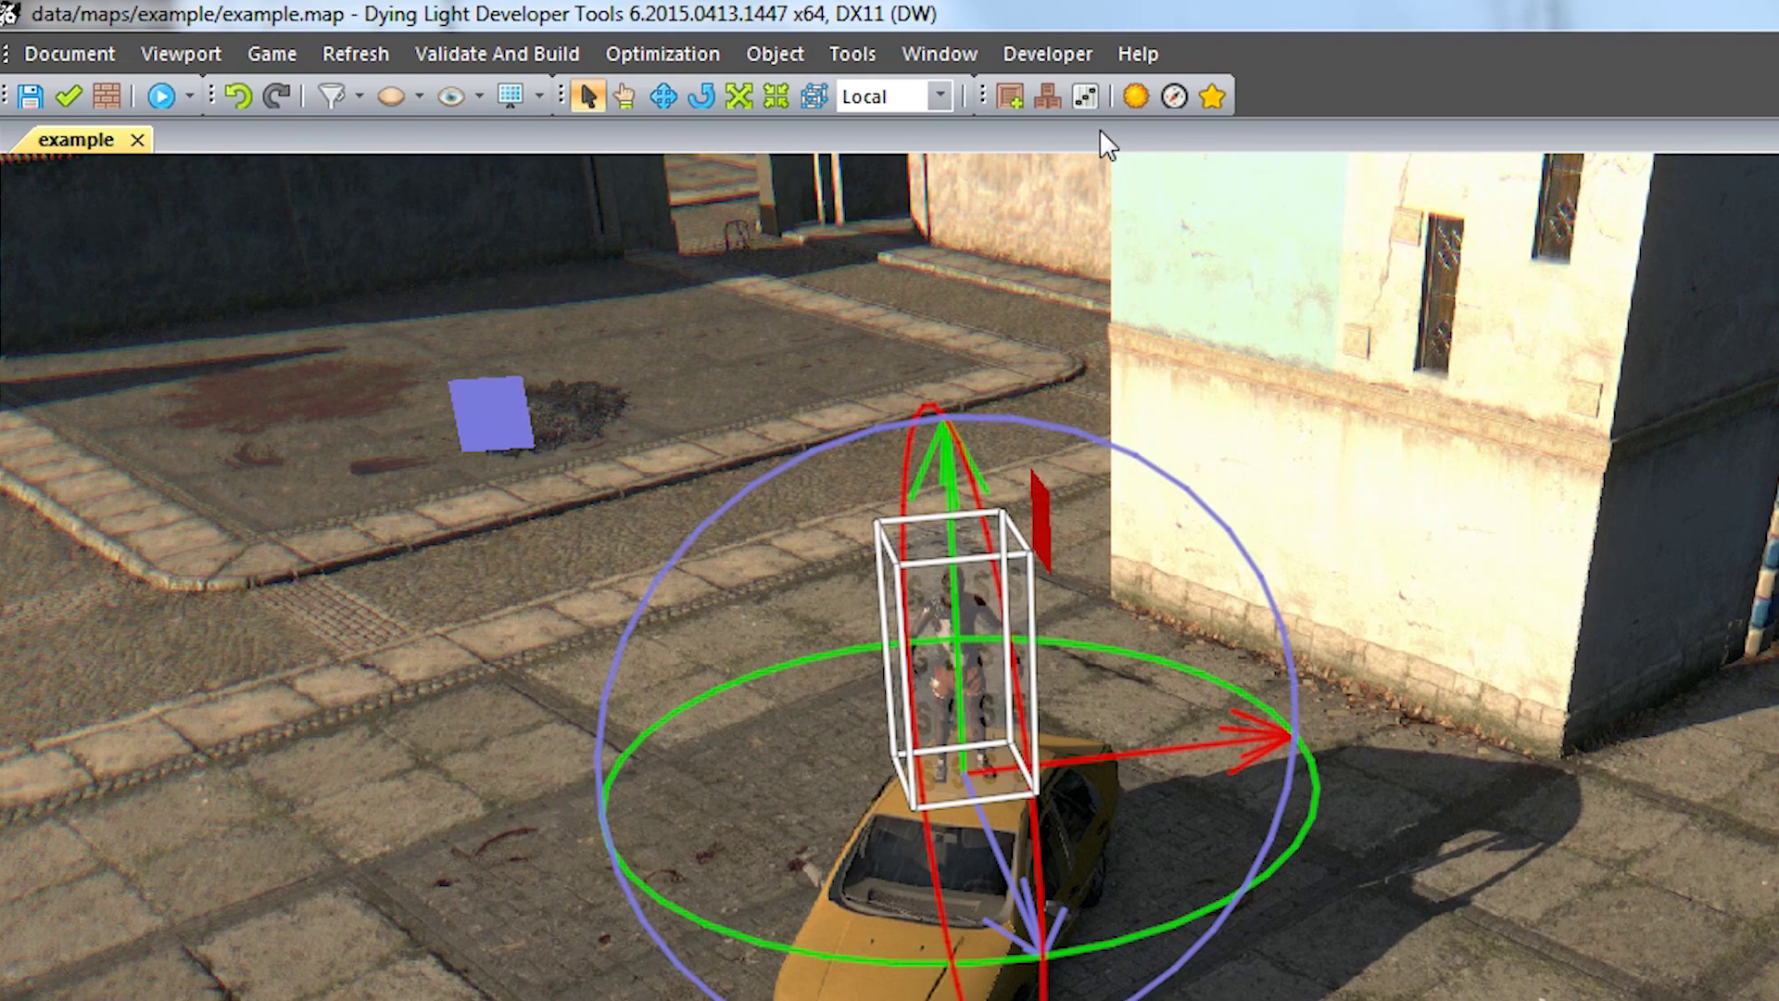
Step: Set the spawner's AI Preset attribute to Toad_Stationary
left_click(1085, 95)
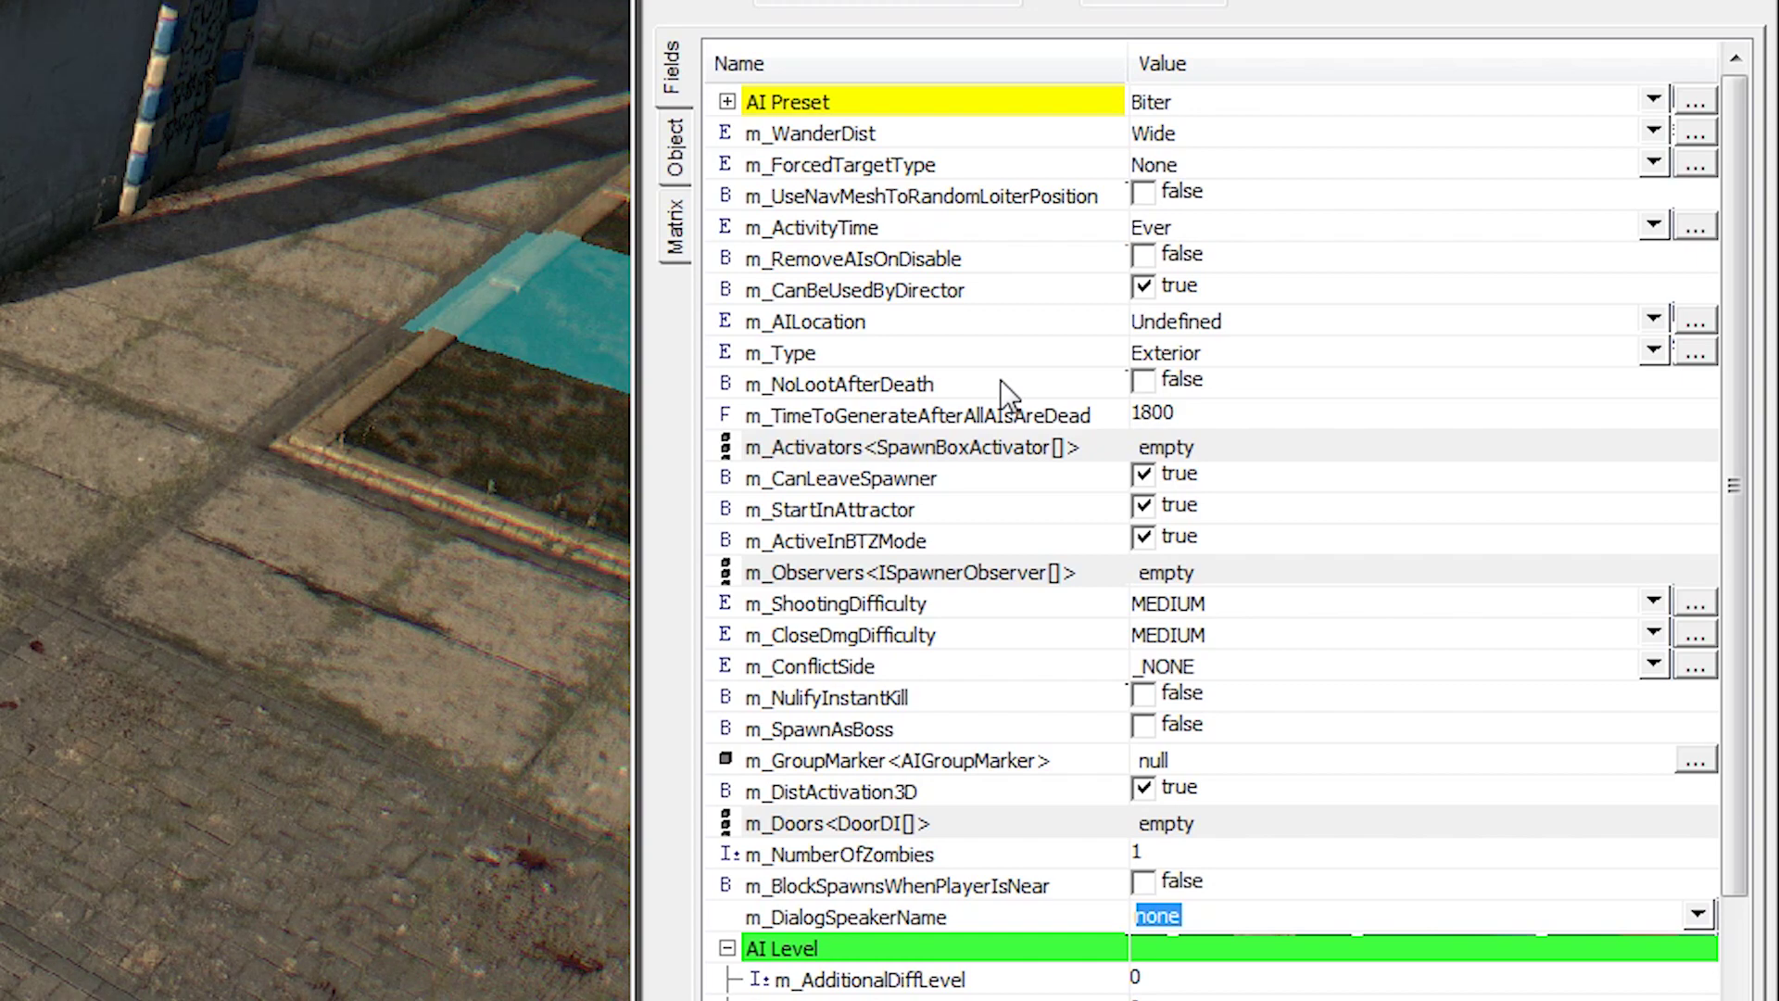
left_click(1255, 110)
mouse_move(1657, 194)
left_mouse_down()
mouse_move(1667, 304)
mouse_move(1634, 686)
left_mouse_up()
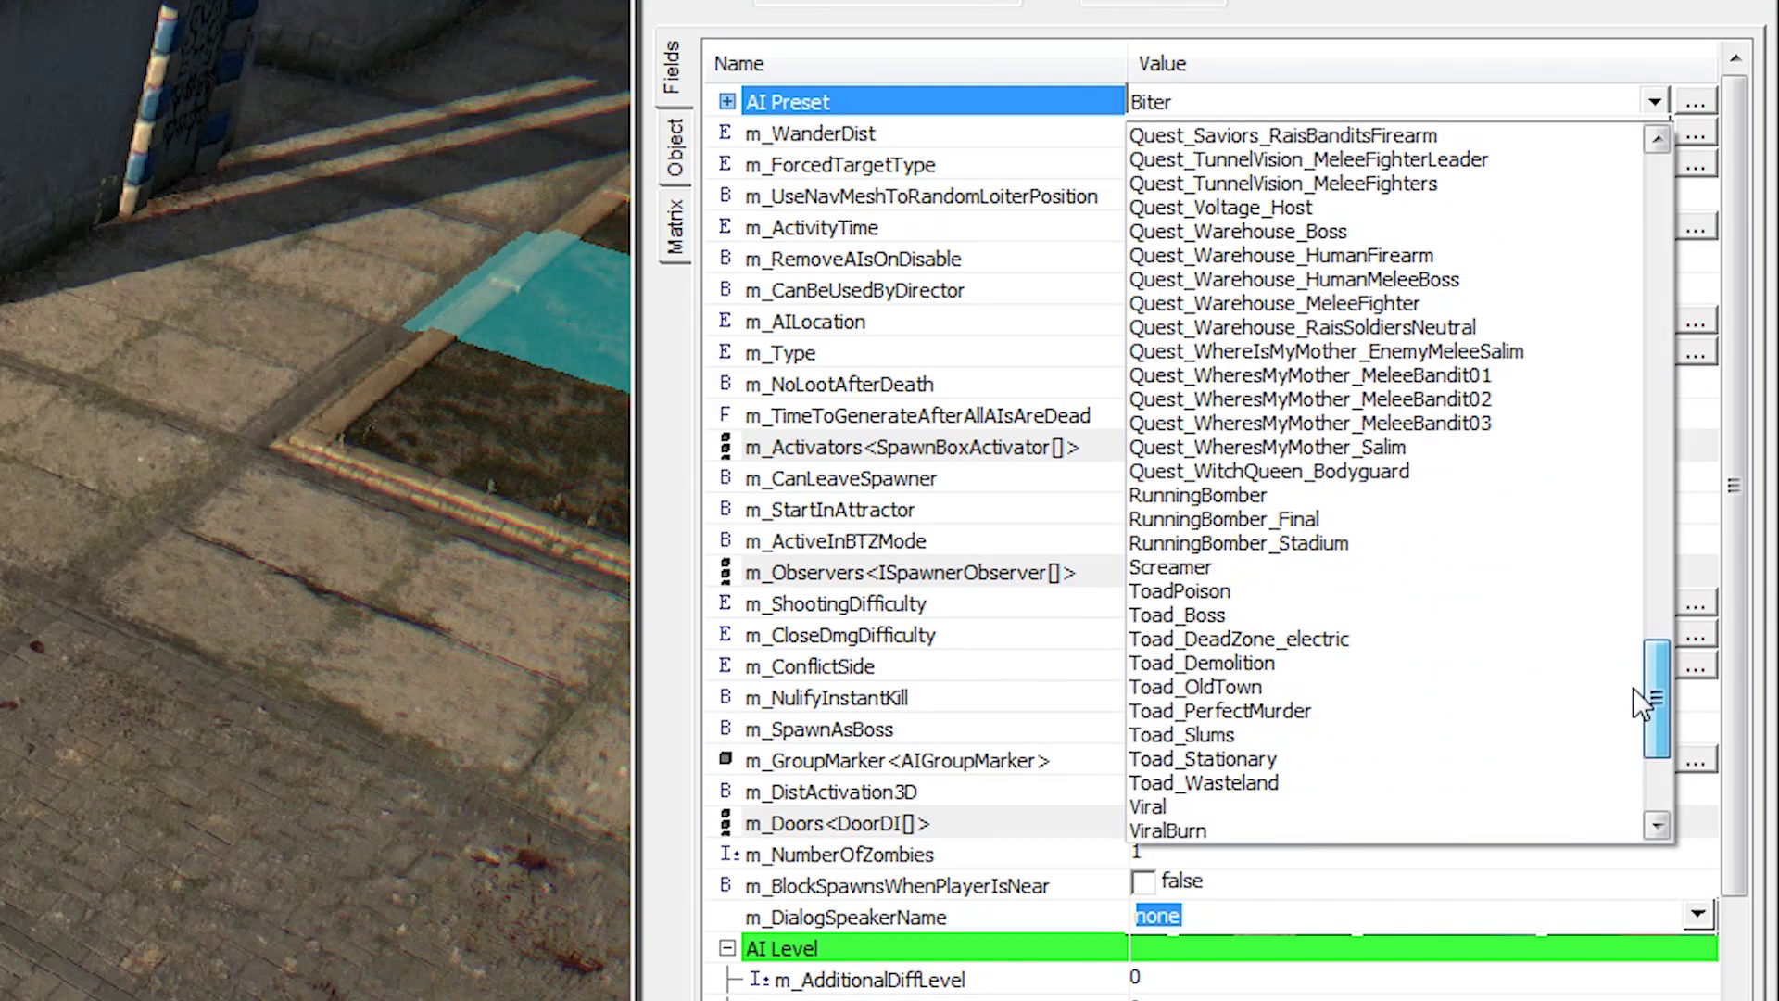
left_click(1294, 761)
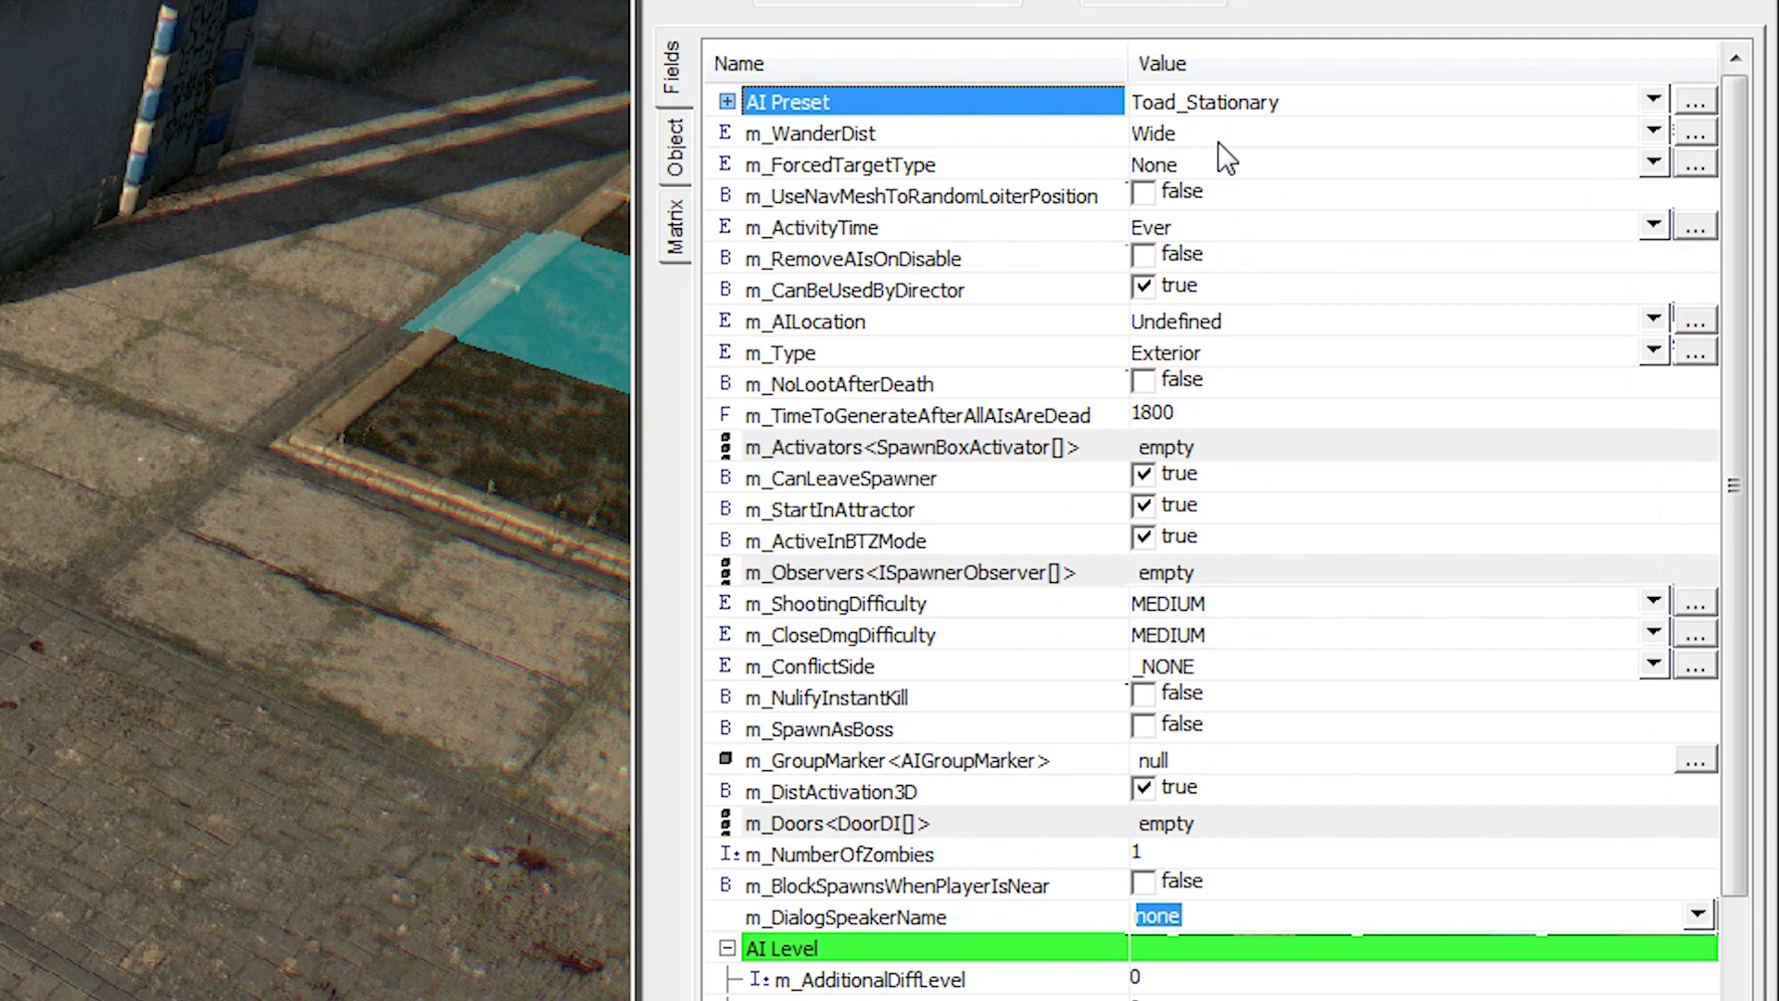
Step: Set m_ForcedTargetType to Player, uncheck m_CanLeaveSpawner, and select the zombie count setting
left_click(1198, 167)
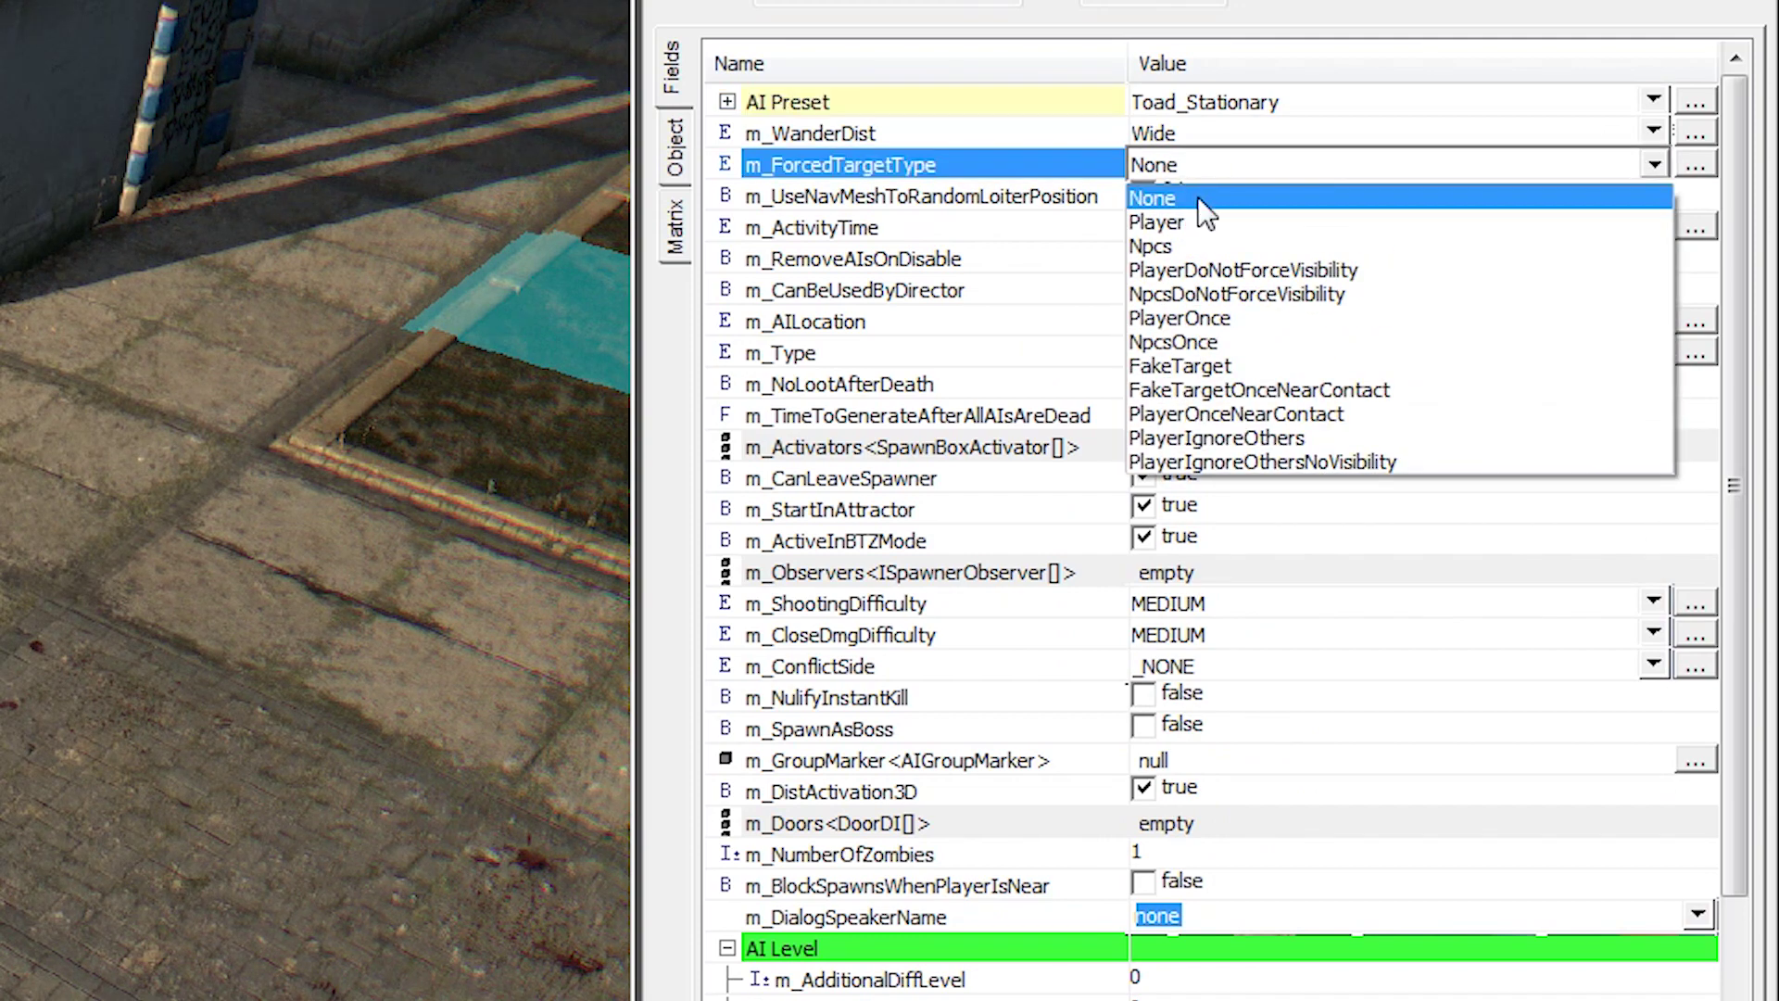
left_click(1196, 222)
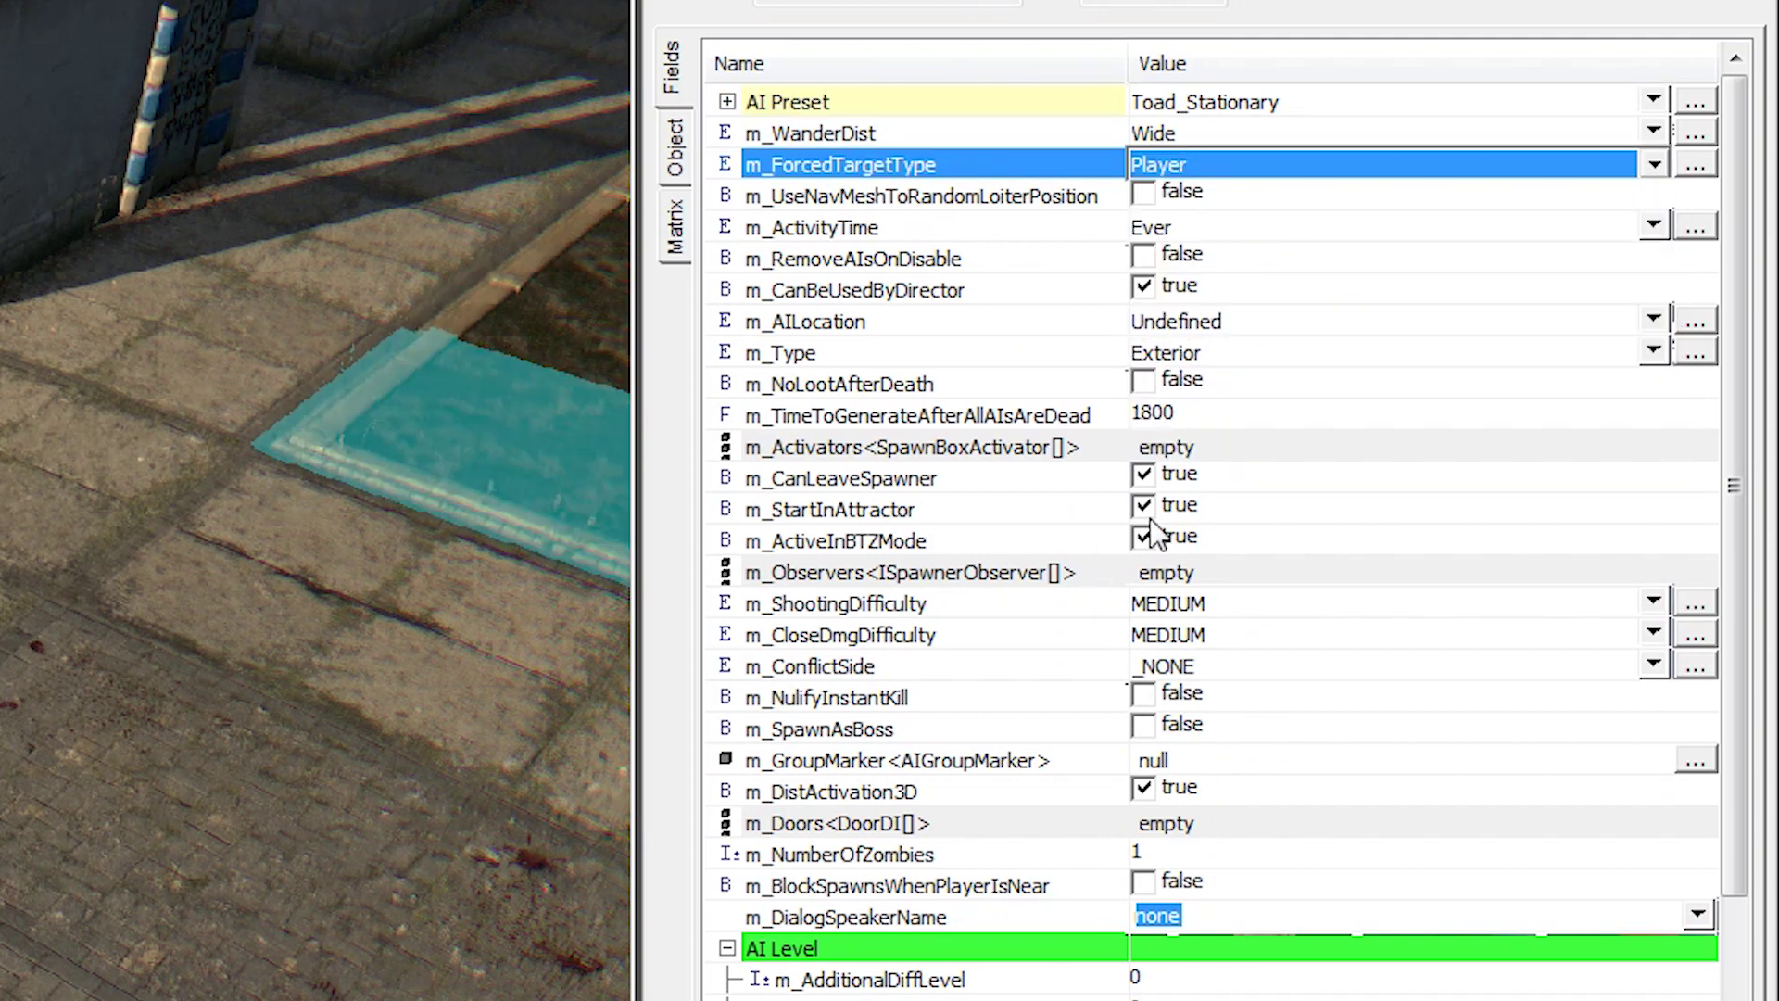
left_click(1137, 476)
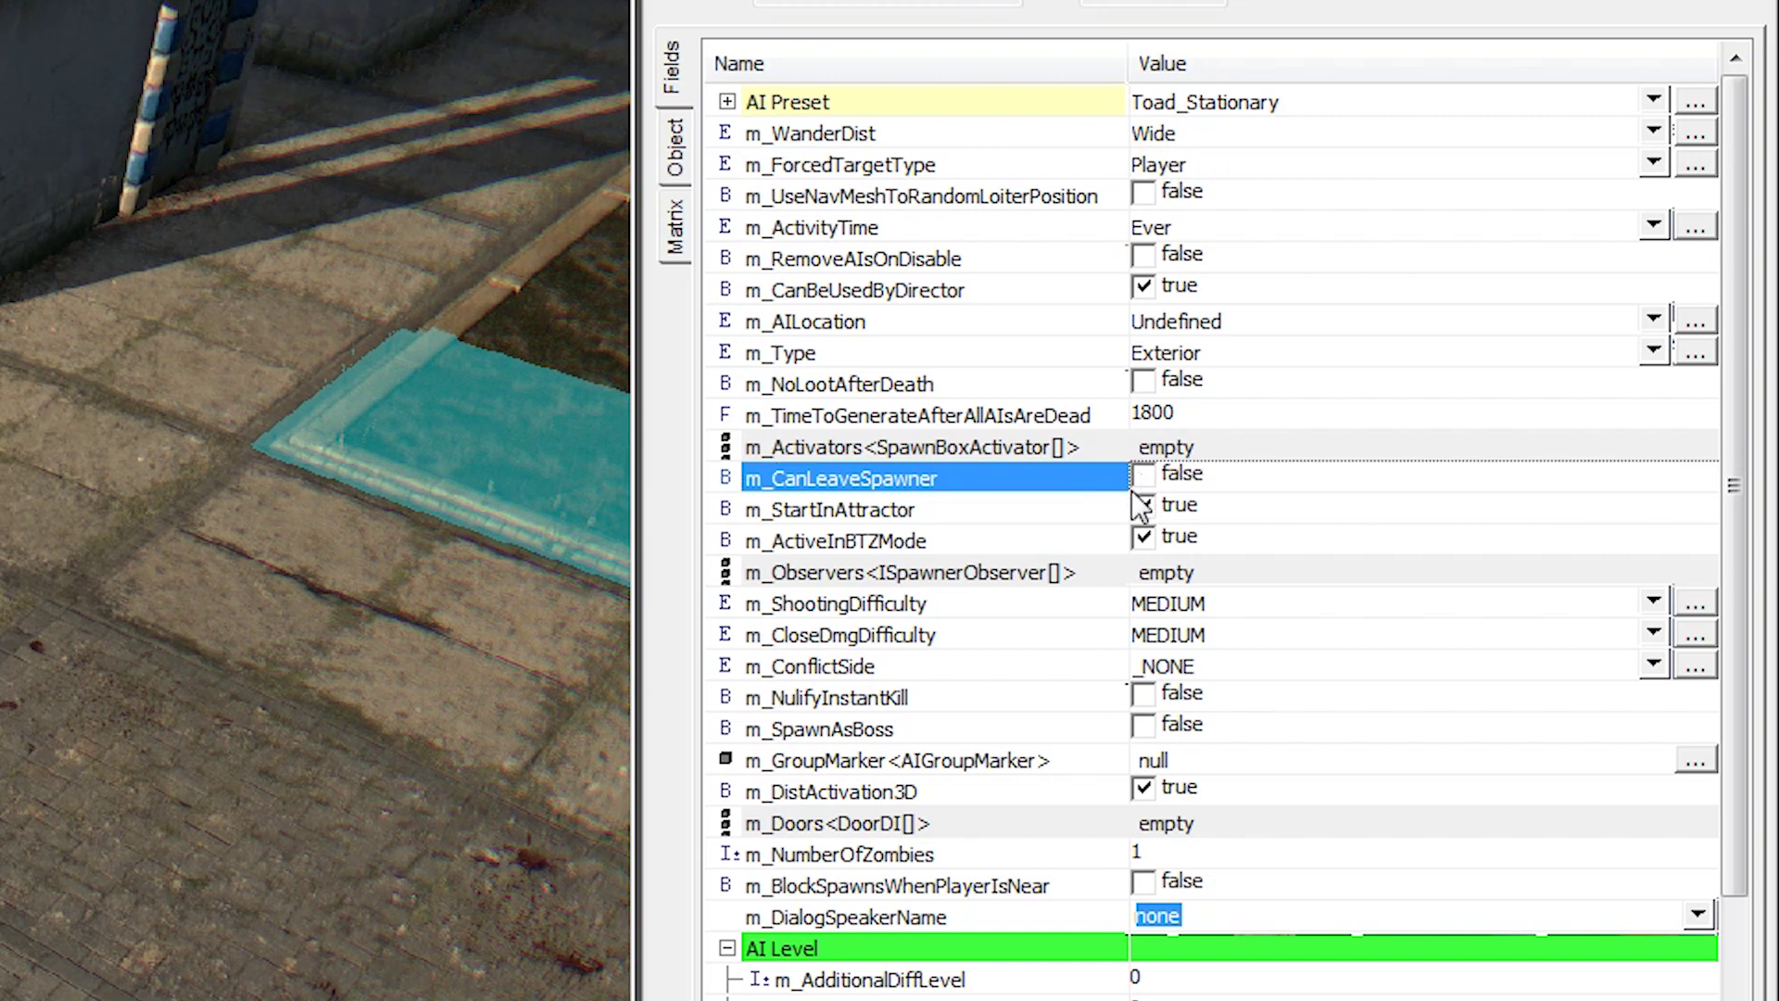
left_click(936, 857)
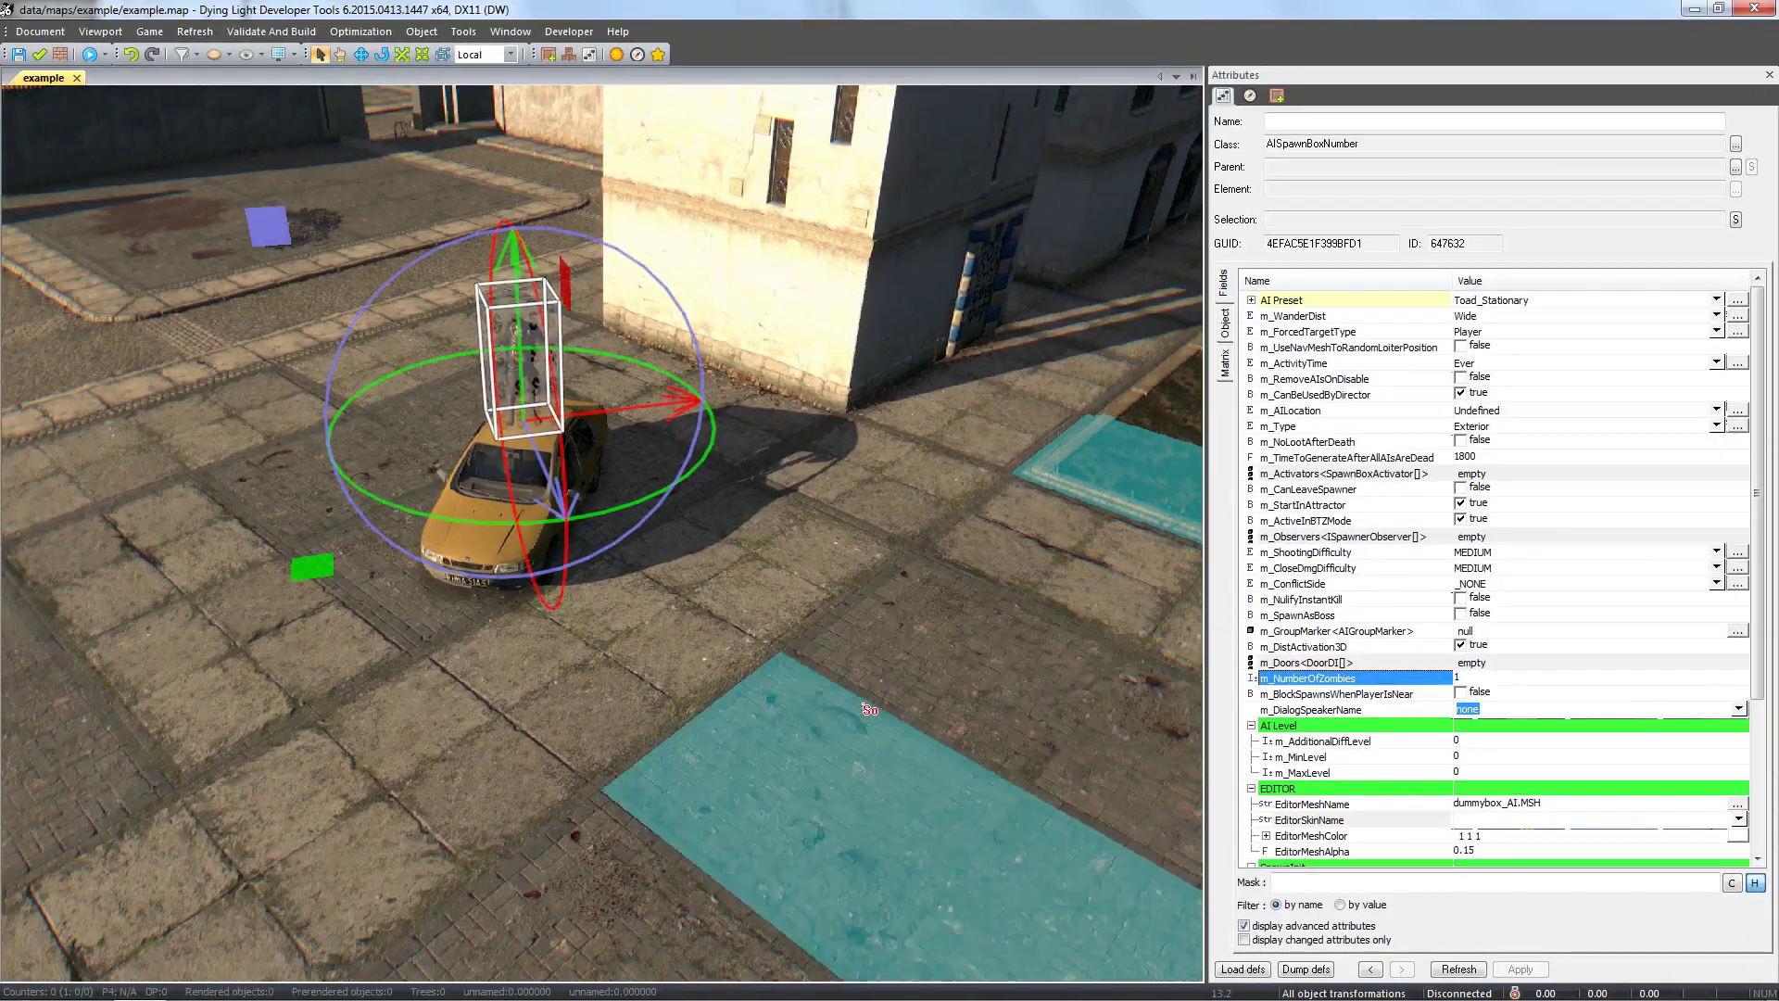
scroll(601, 533, "down", 5)
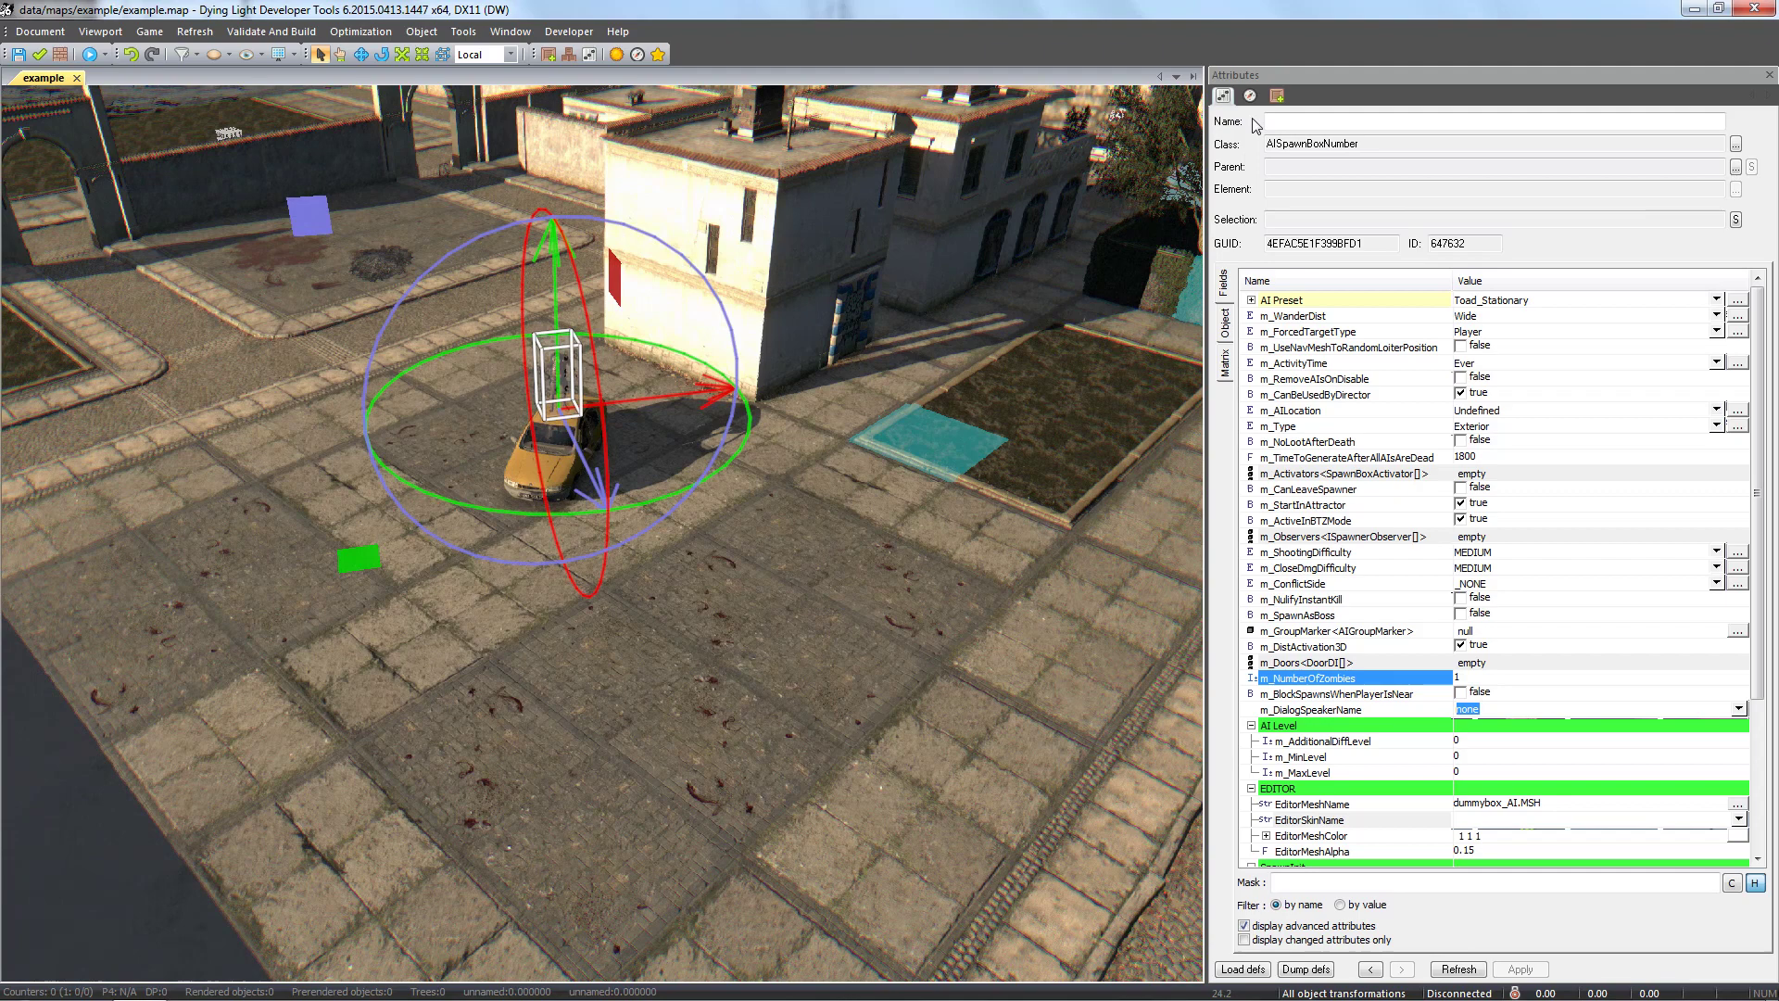
Step: Place a Crowd spawner on the plaza near the car and exit placement mode
left_click(1276, 95)
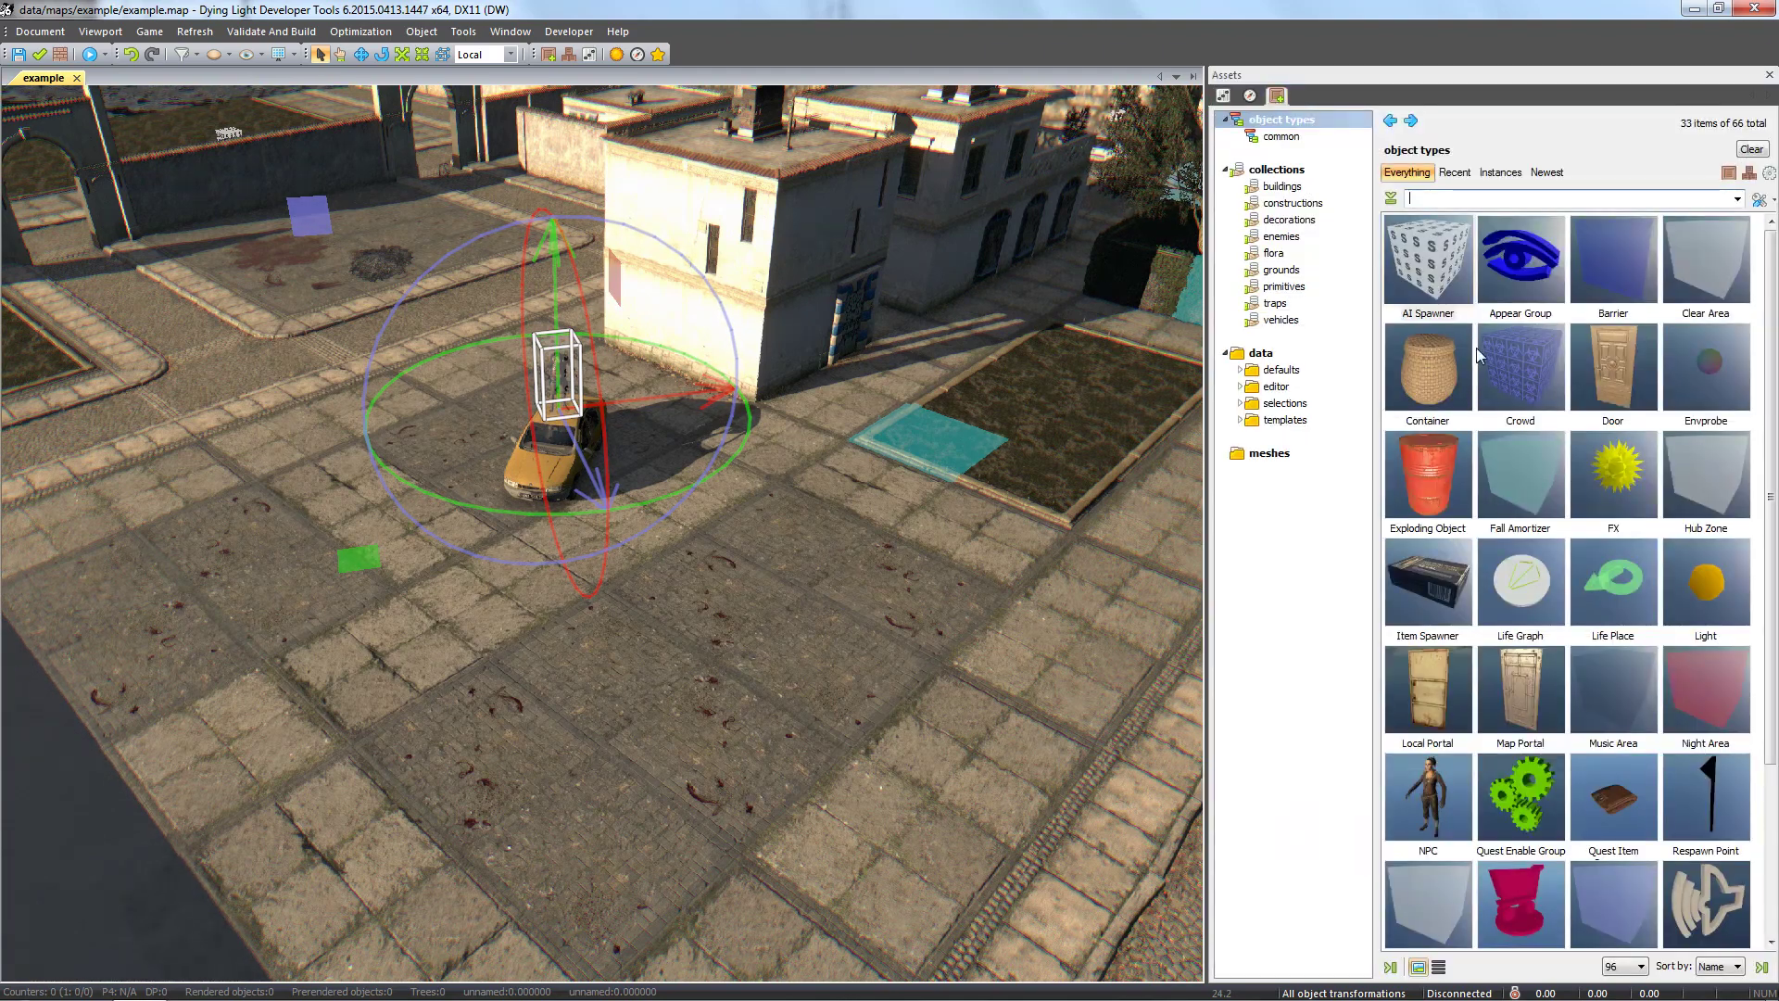
left_click(1519, 375)
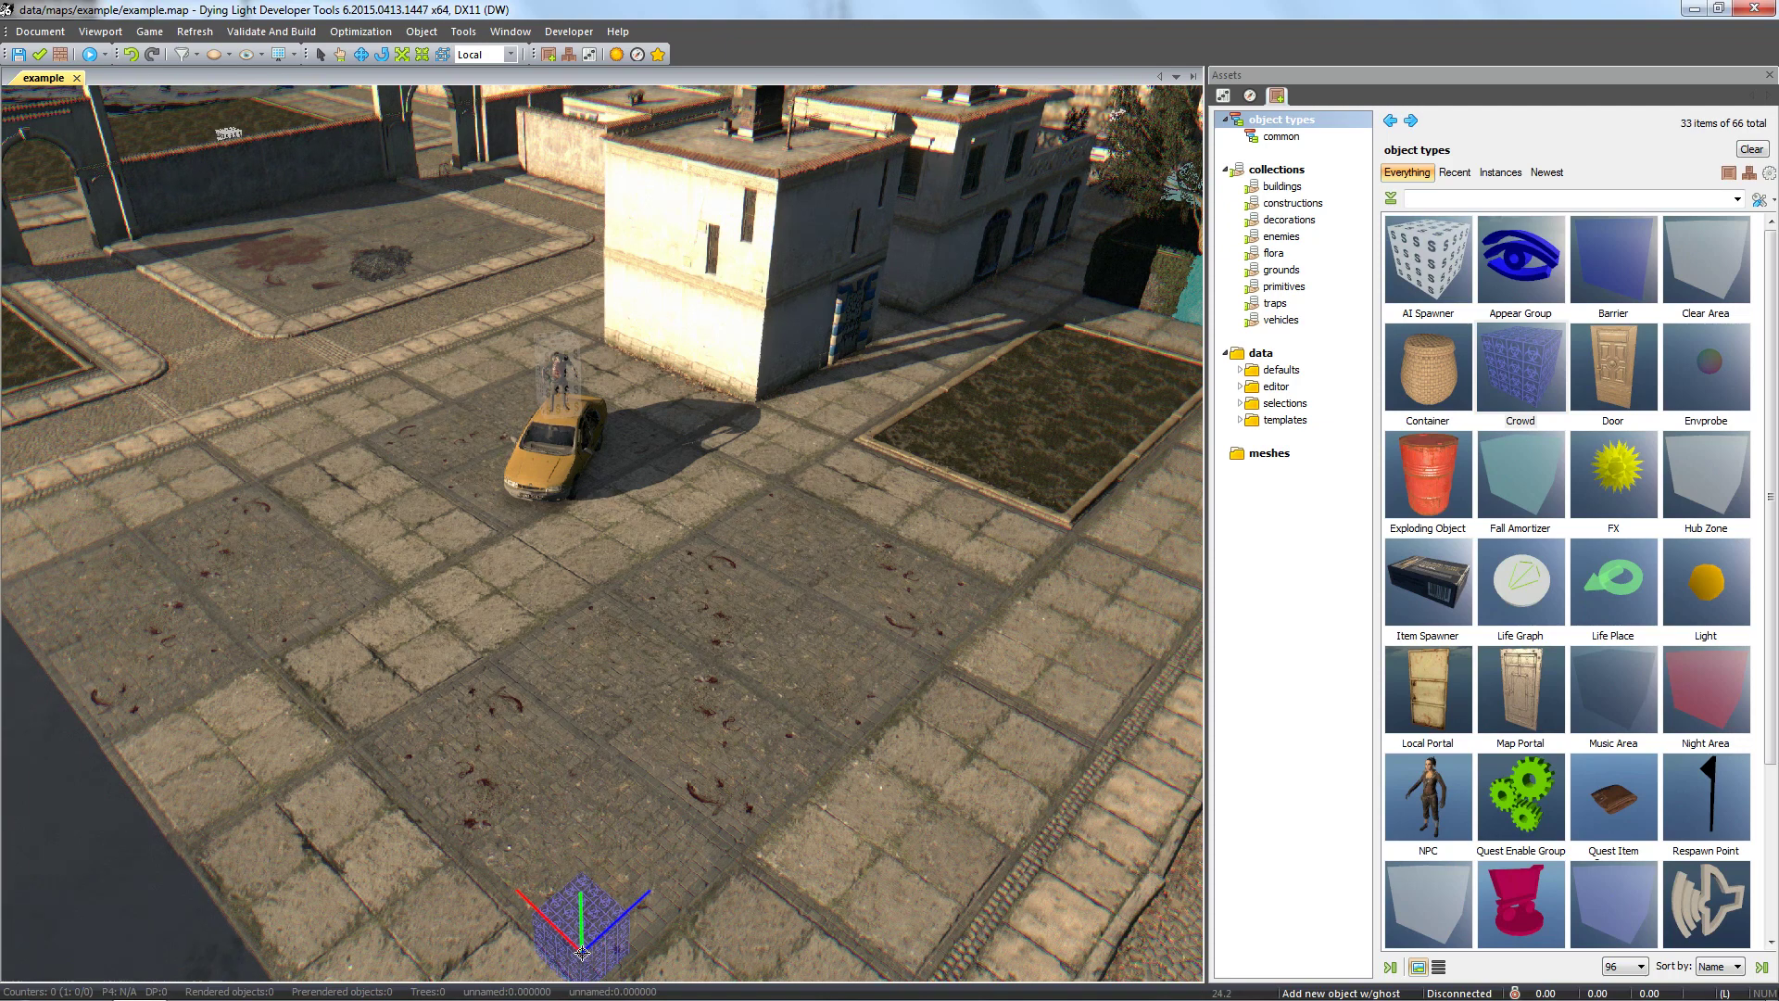
left_click(581, 947)
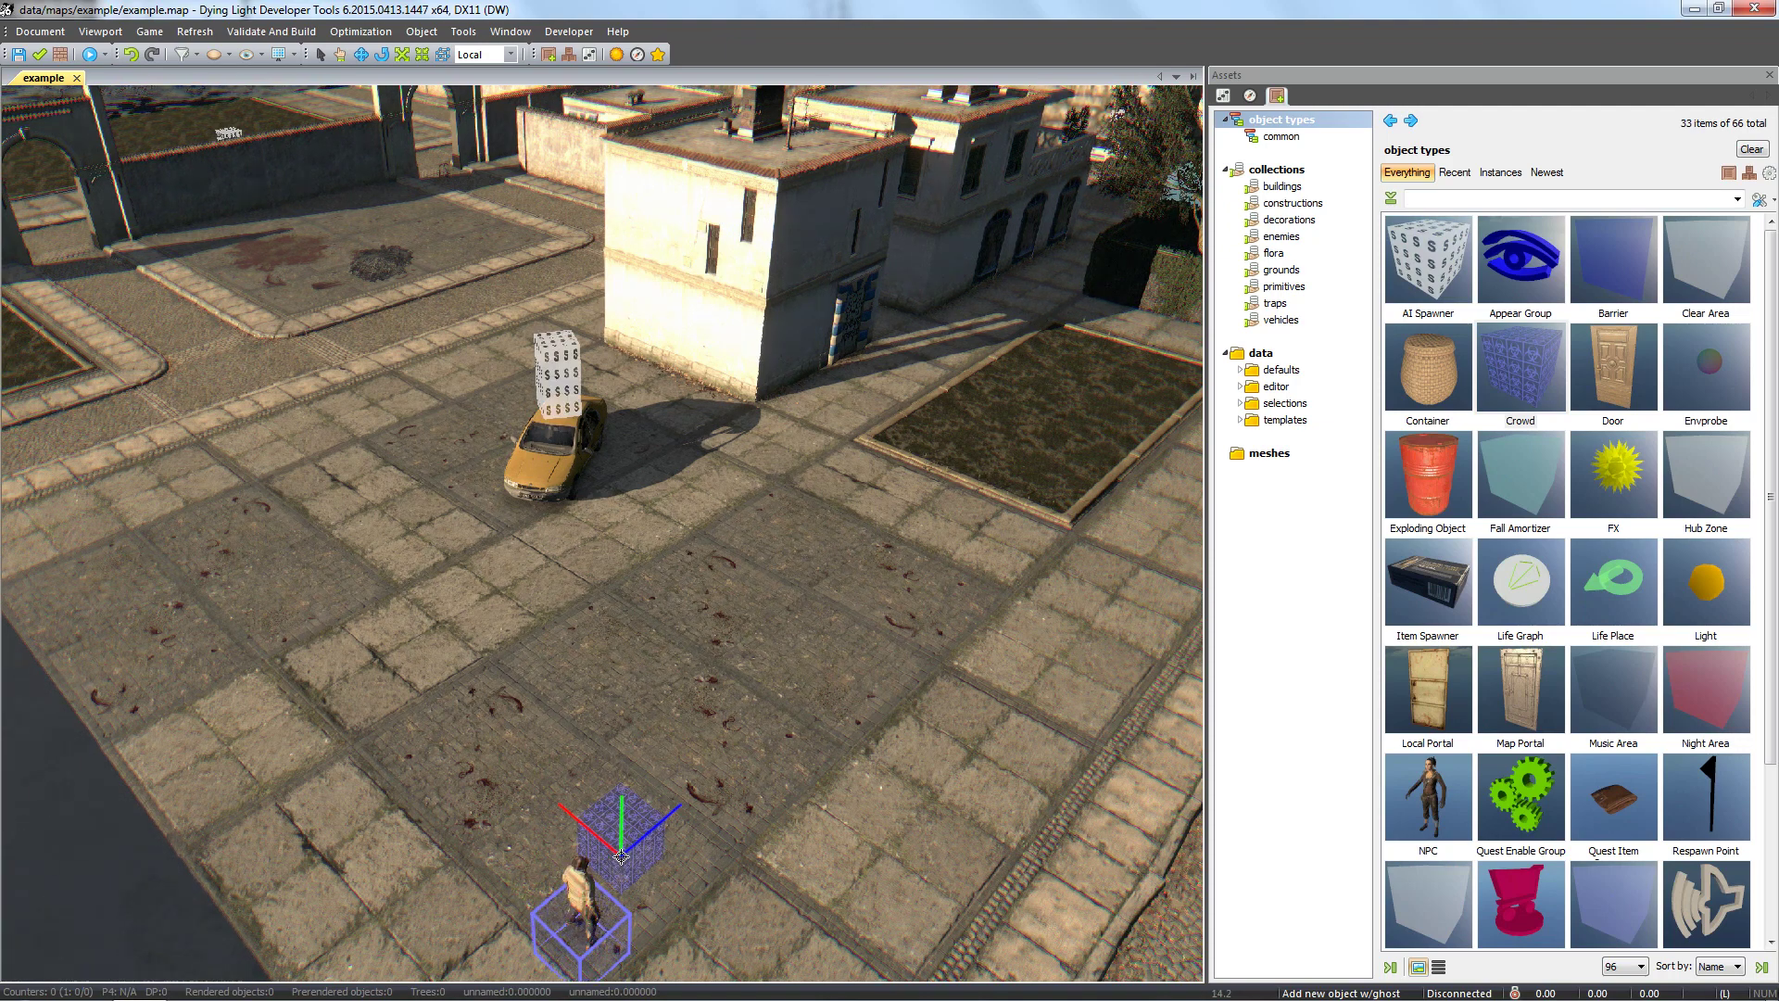
key("Escape")
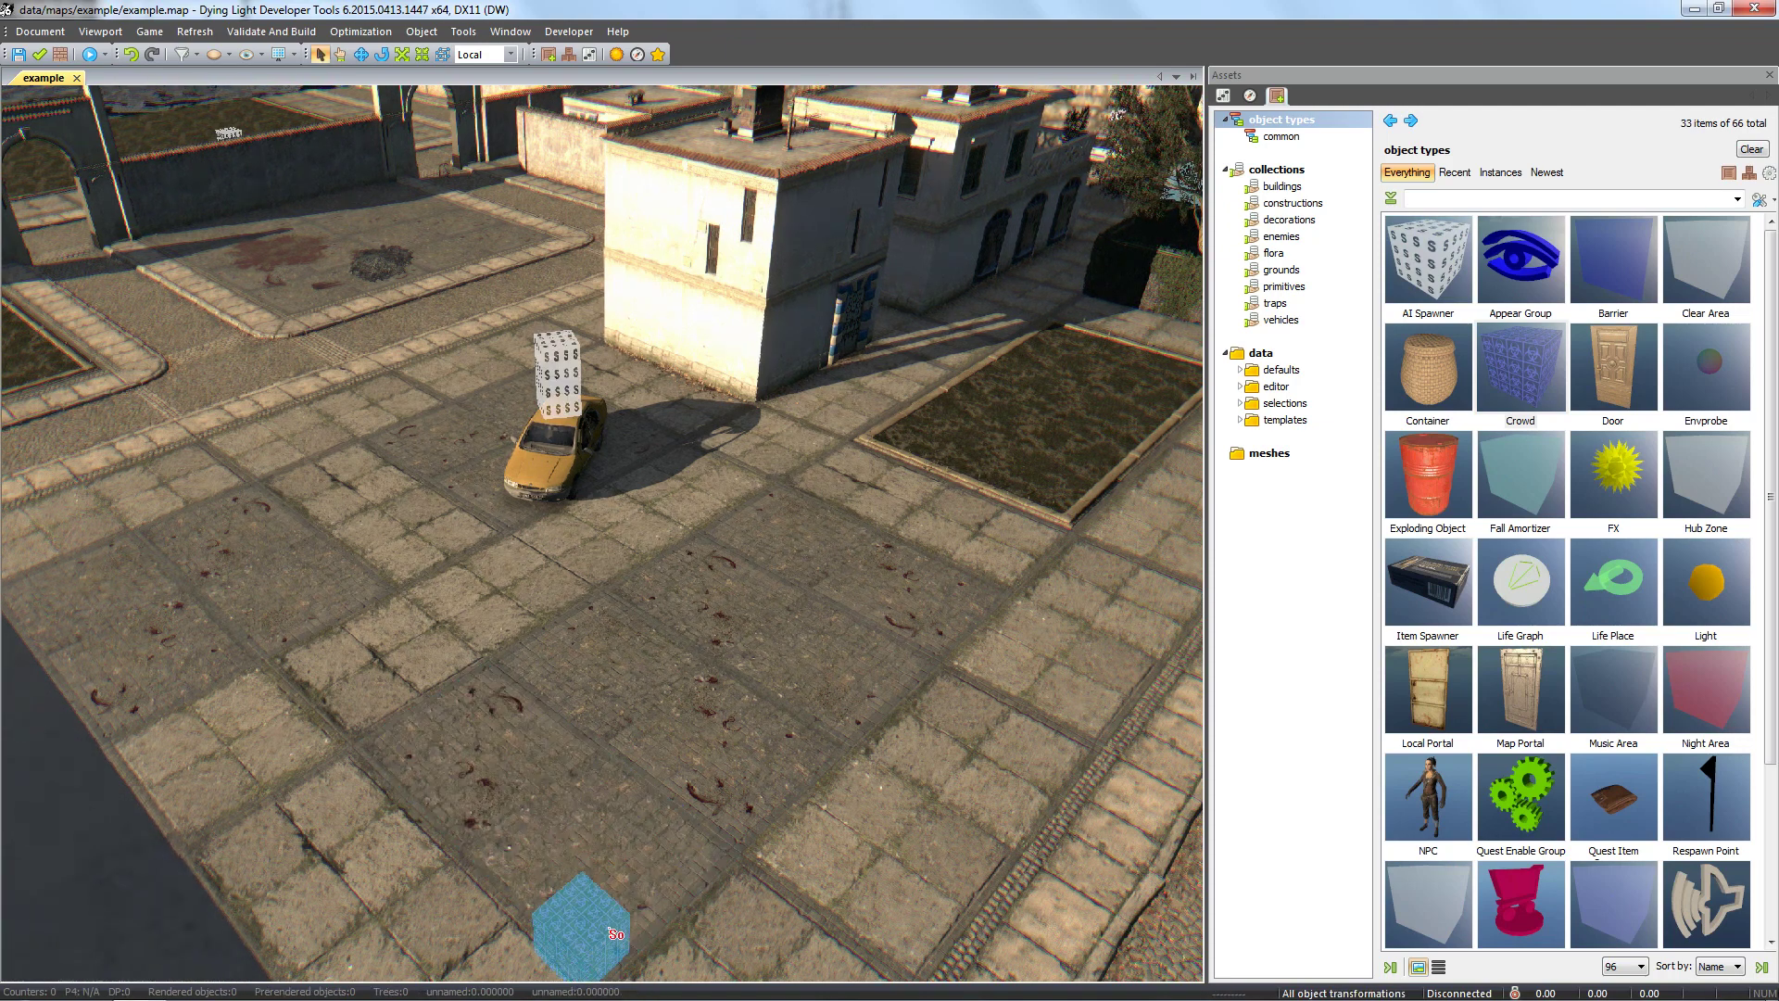
Step: Select the crowd spawner and scale its extents wide across the plaza
left_click(613, 933)
key("r")
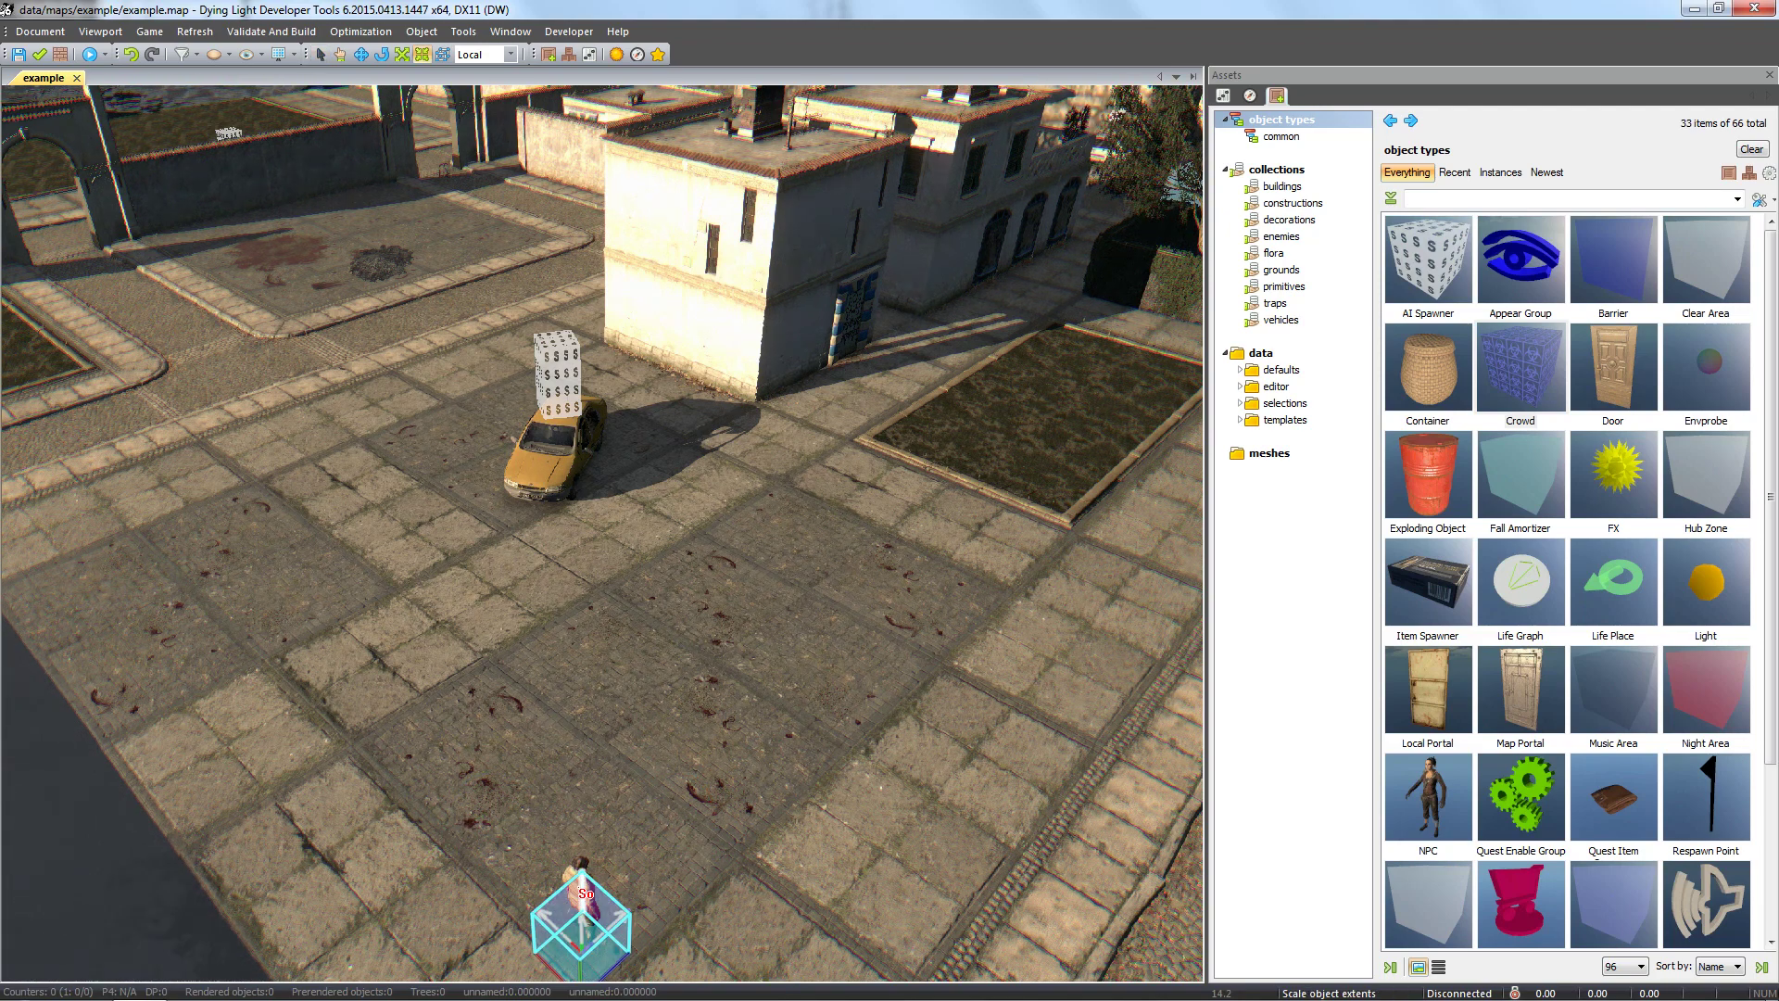
mouse_move(583, 890)
left_mouse_down()
mouse_move(890, 683)
mouse_move(1077, 511)
left_mouse_up()
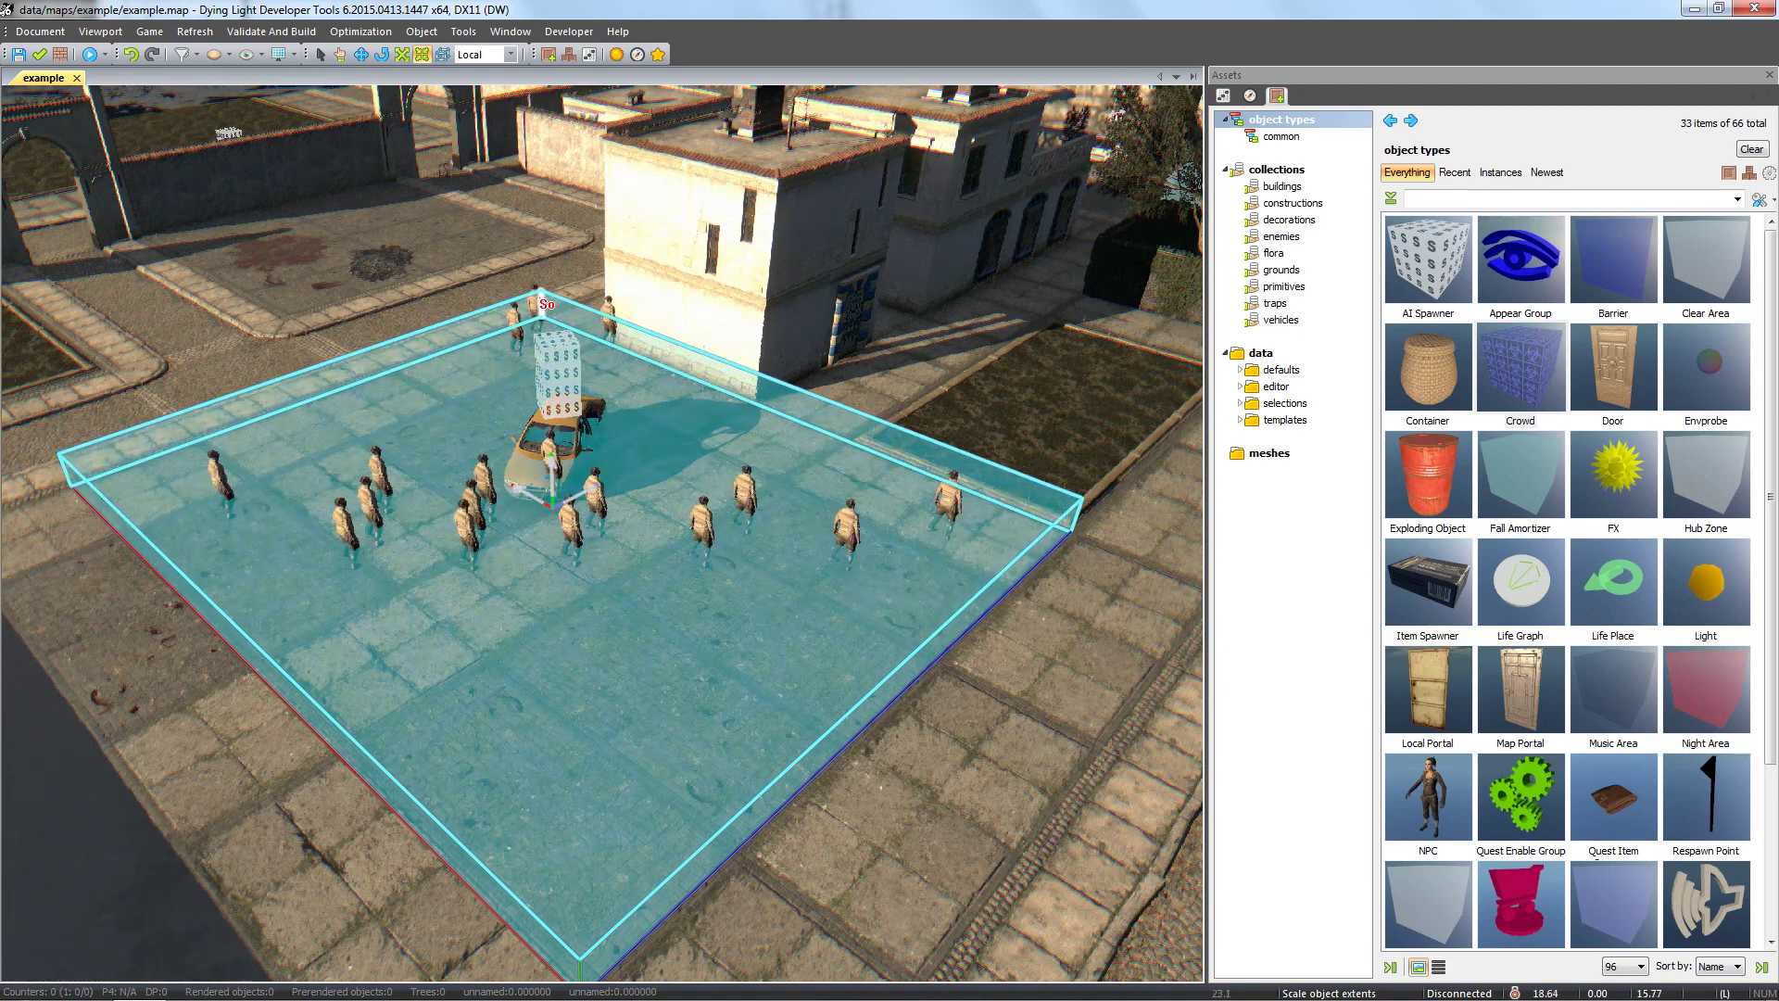
left_click_drag(1077, 512, 1062, 520)
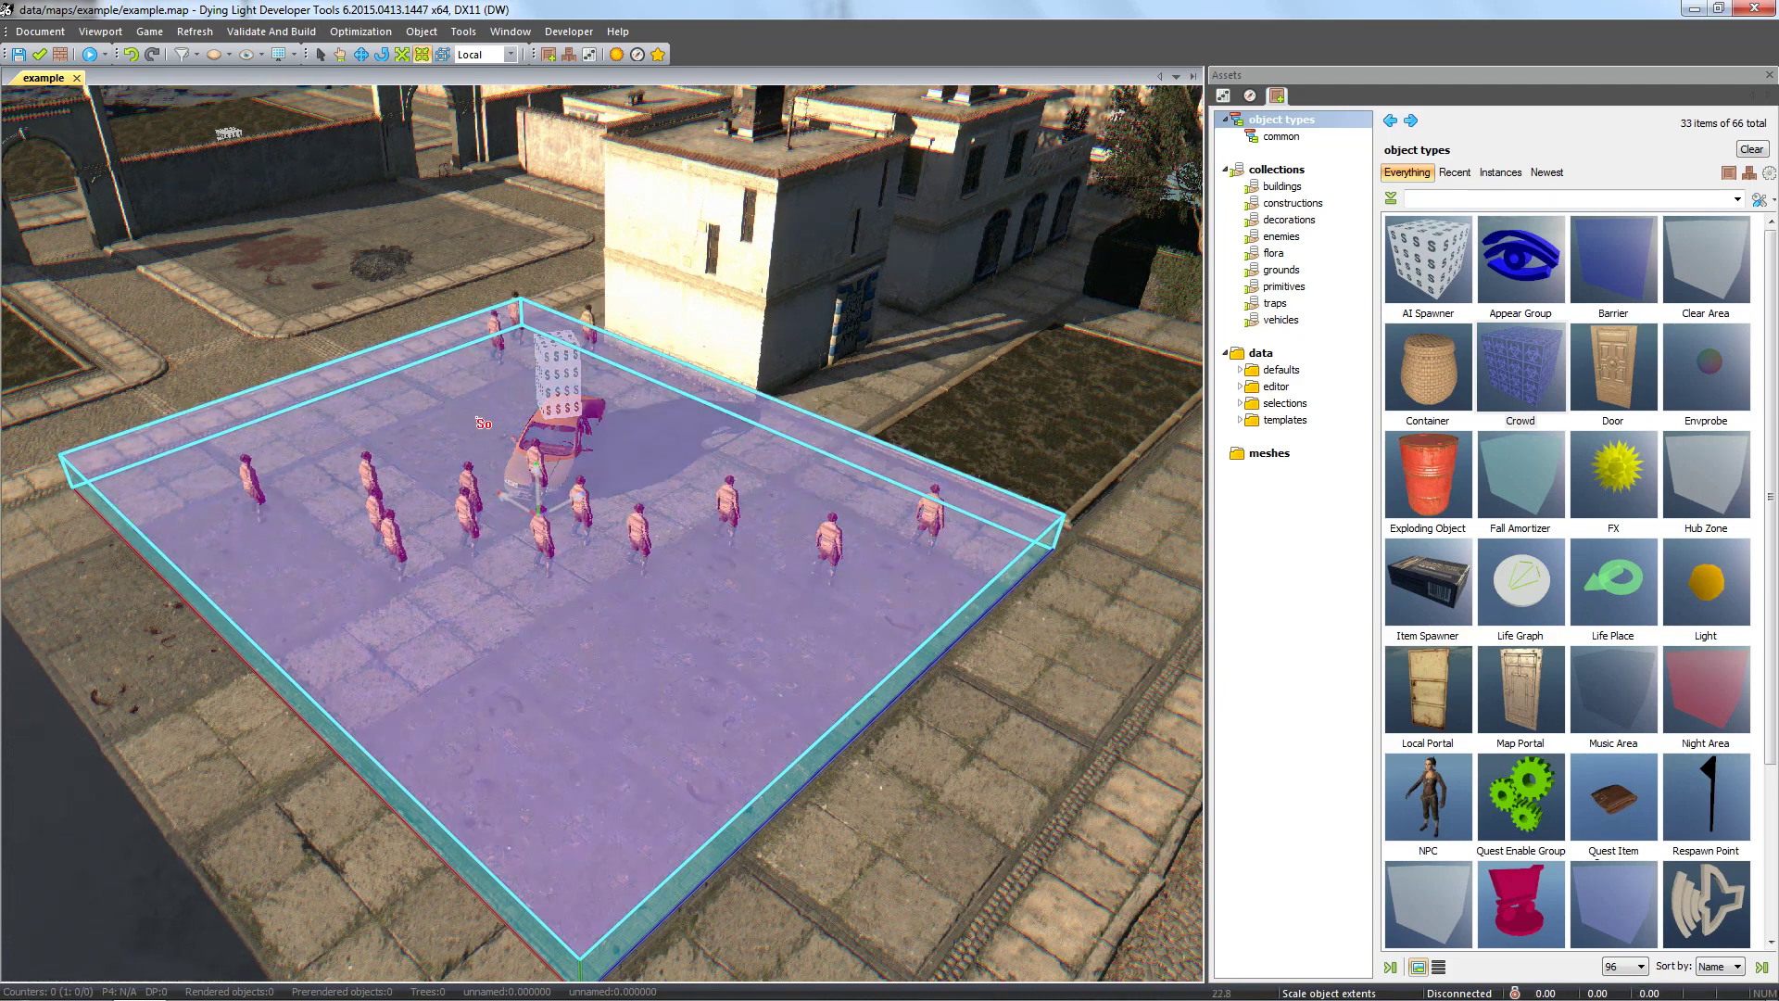
Step: Select the crowd spawner and set its m_Difficult attribute to HARD
left_click(979, 448)
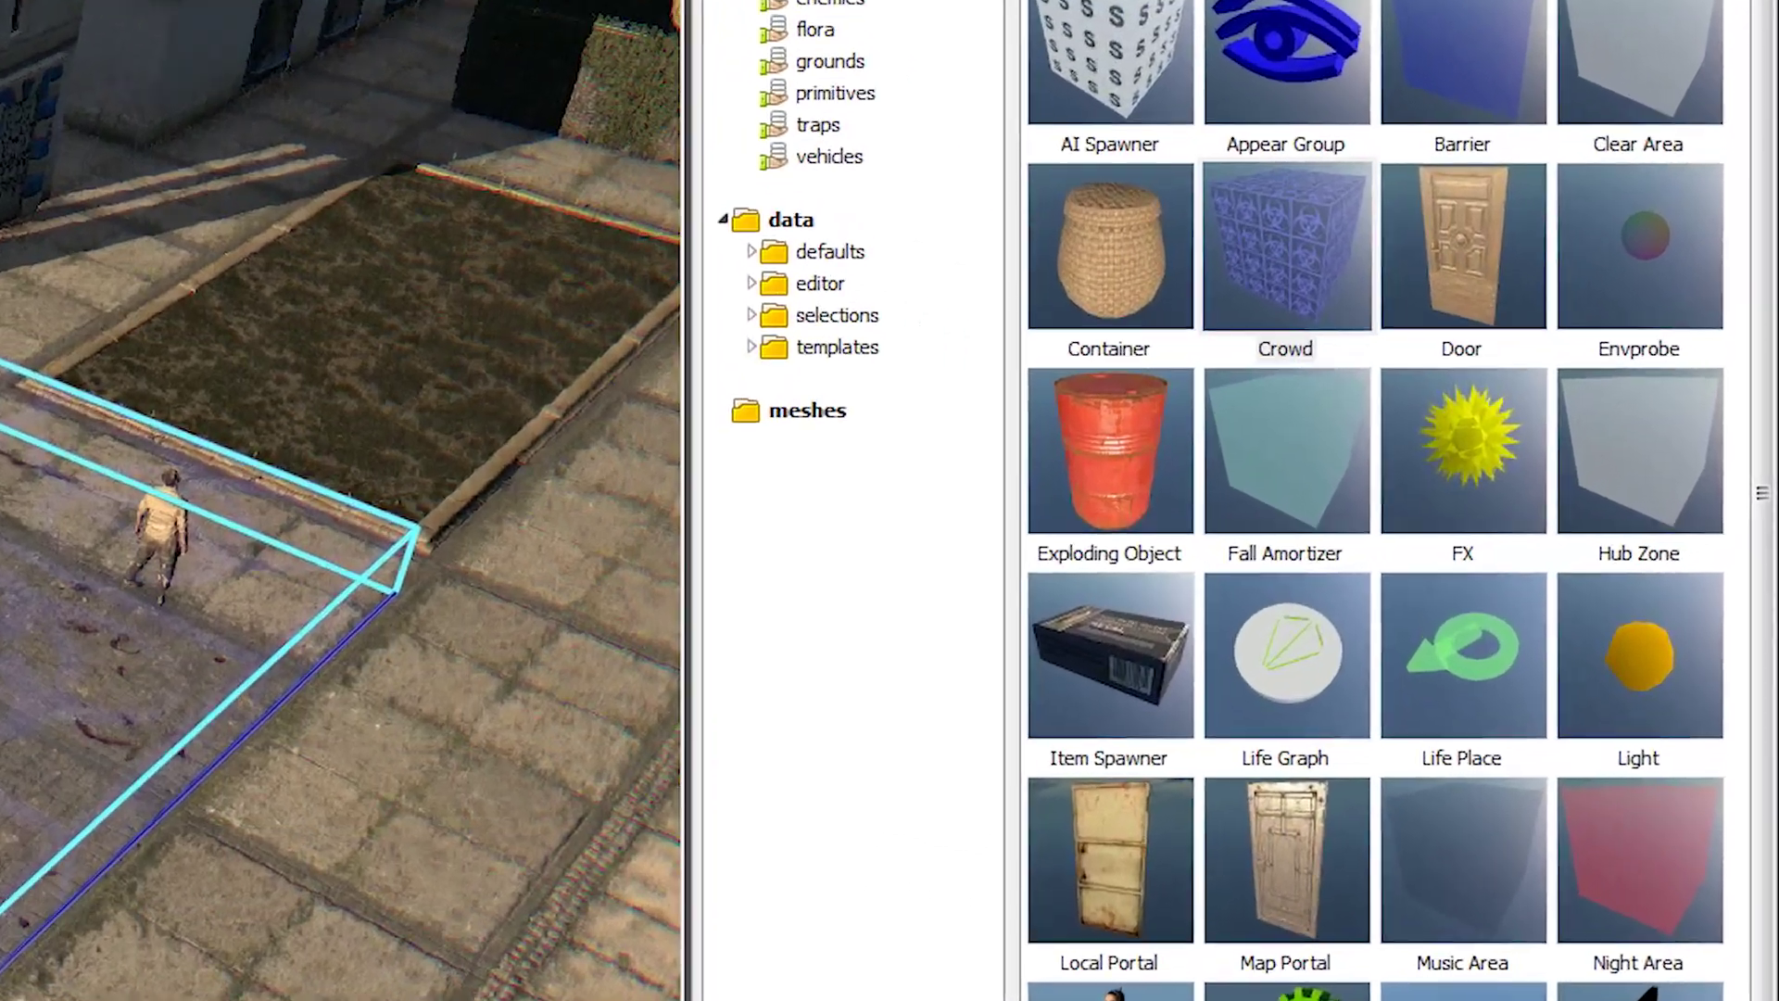
left_click(1225, 95)
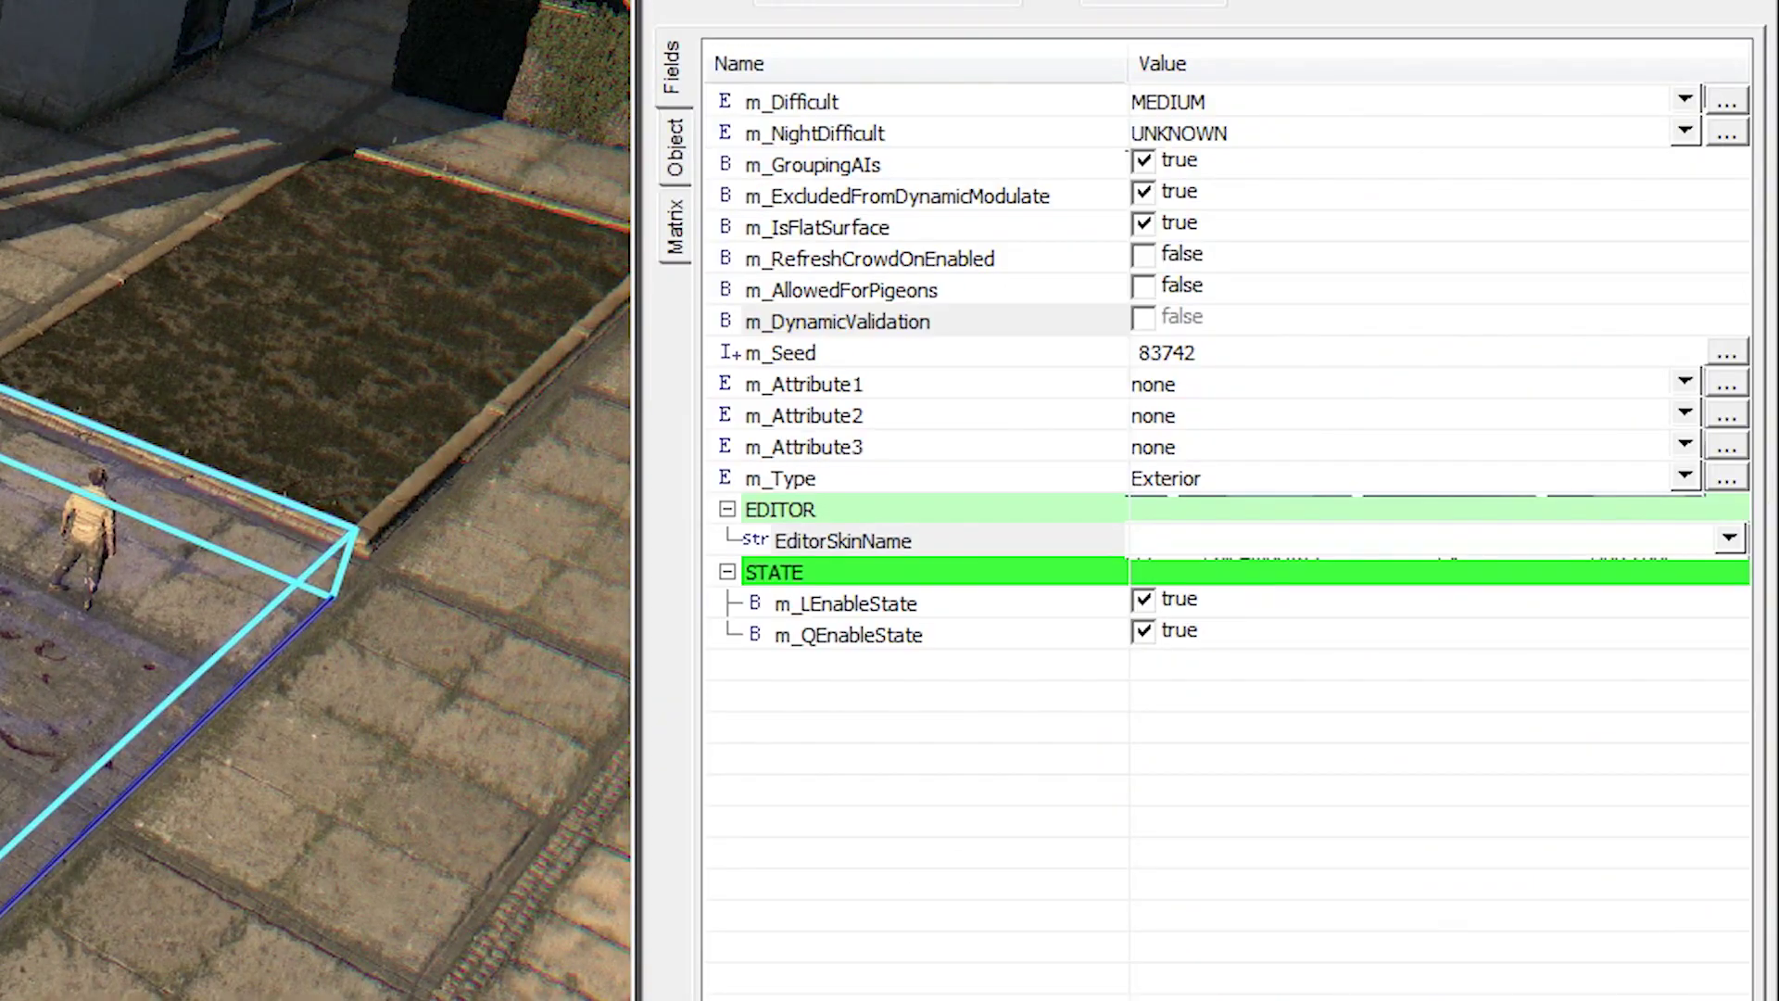
left_click(1229, 103)
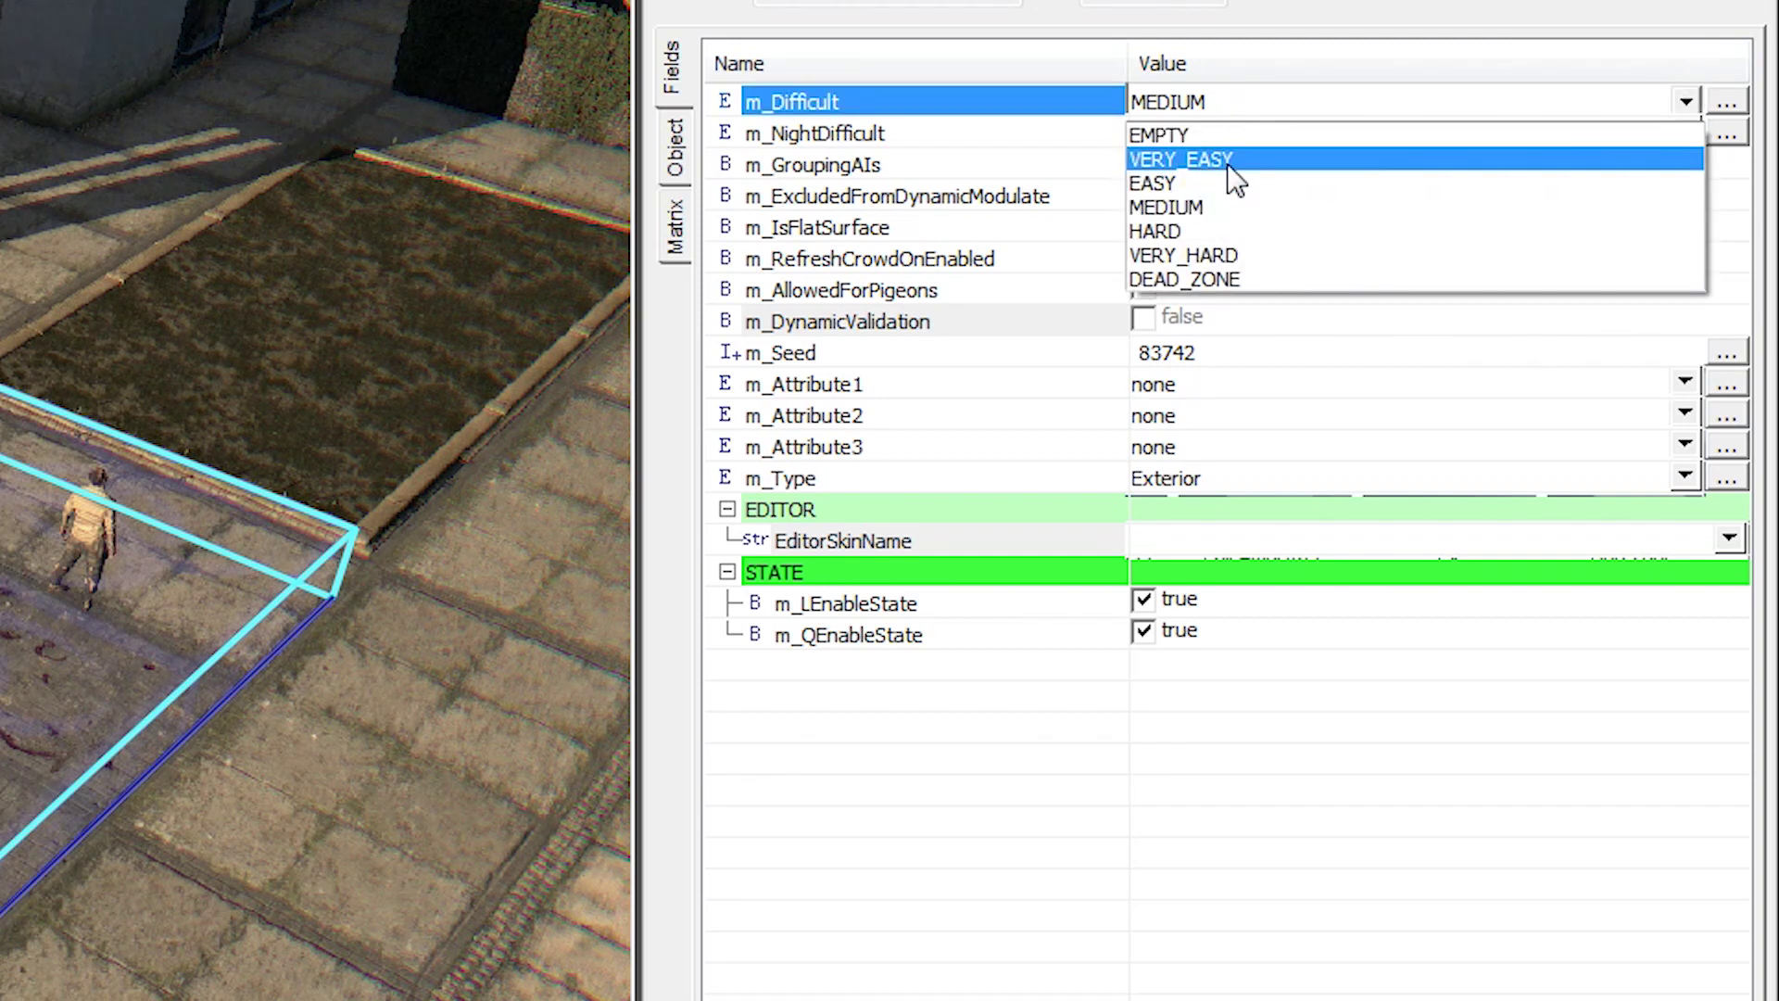
left_click(1217, 230)
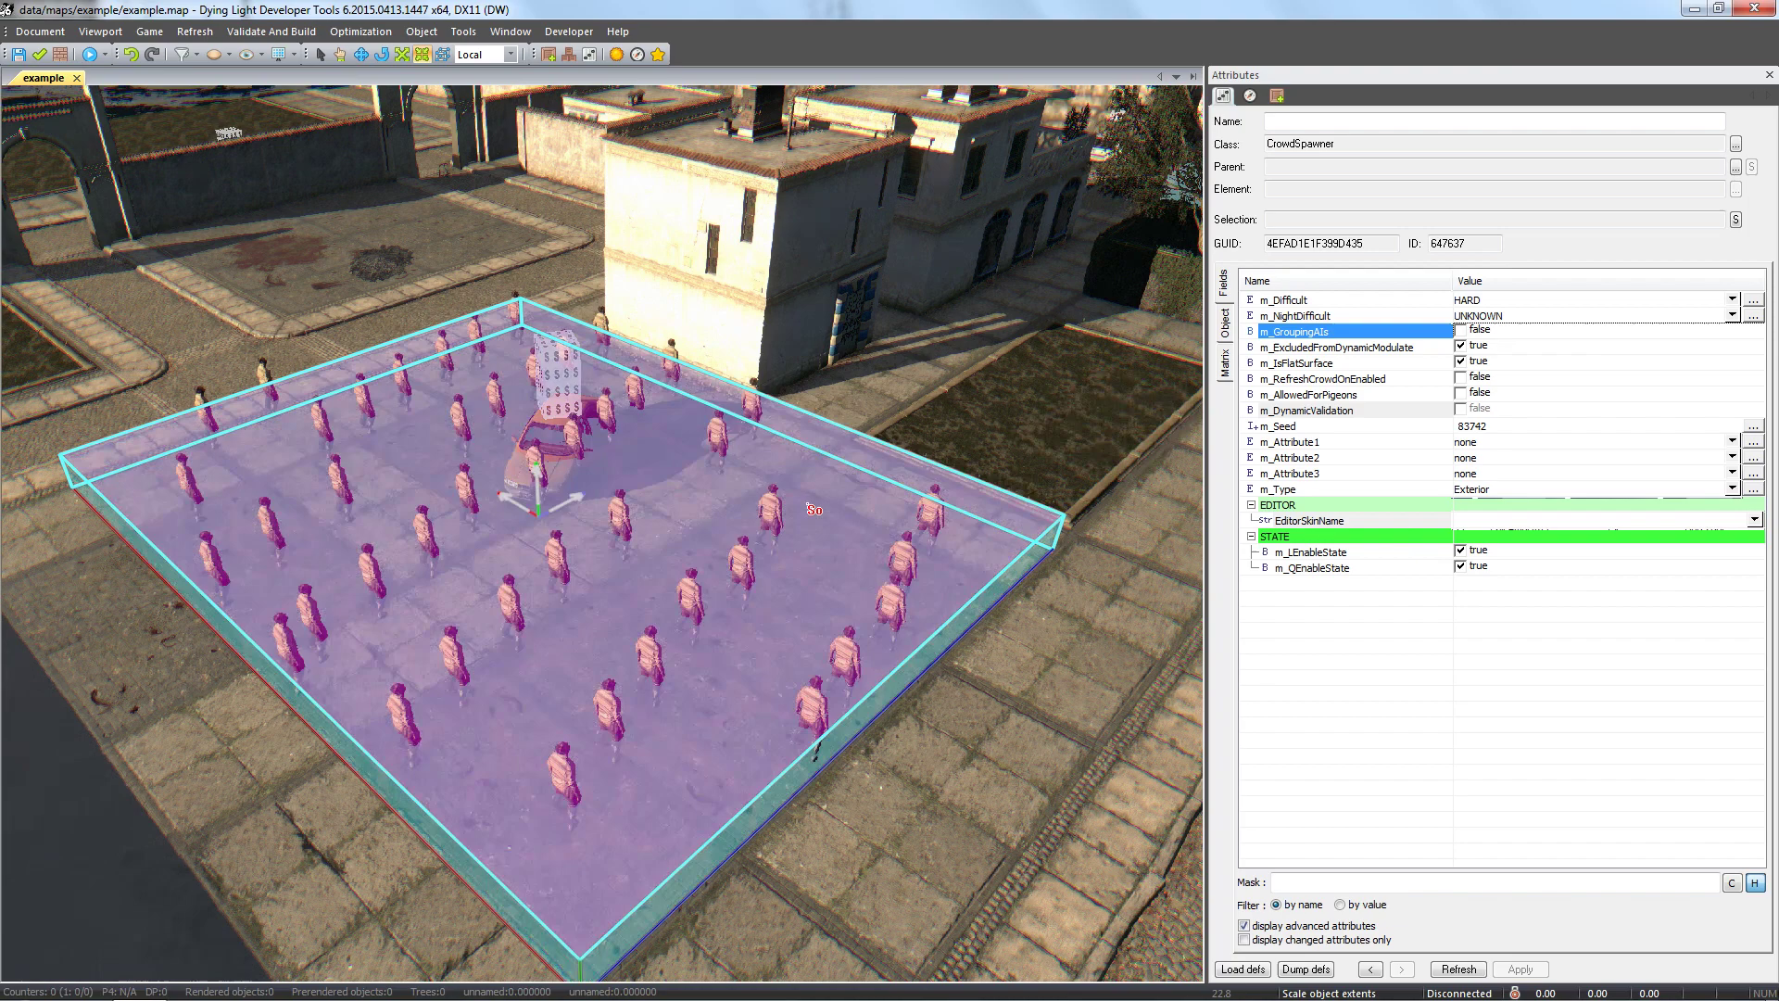